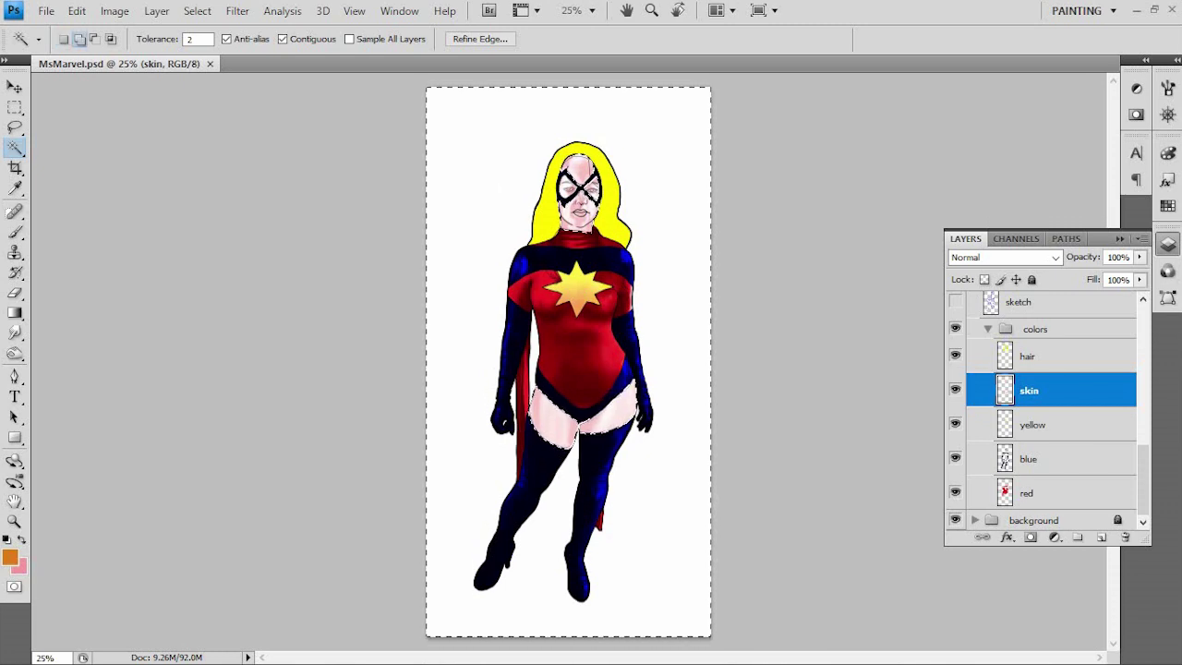
- Invert the selection to the skin areas and try colorizing them with hue 23, saturation 42 and a lower lightness
{"action": "key", "text": "ctrl+BackSpace"}
{"action": "key", "text": "ctrl+shift+i"}
{"action": "key", "text": "ctrl+u"}
{"action": "key", "text": "alt+o"}
{"action": "key", "text": "Up"}
{"action": "key", "text": "Up"}
{"action": "key", "text": "Up"}
{"action": "key", "text": "Up"}
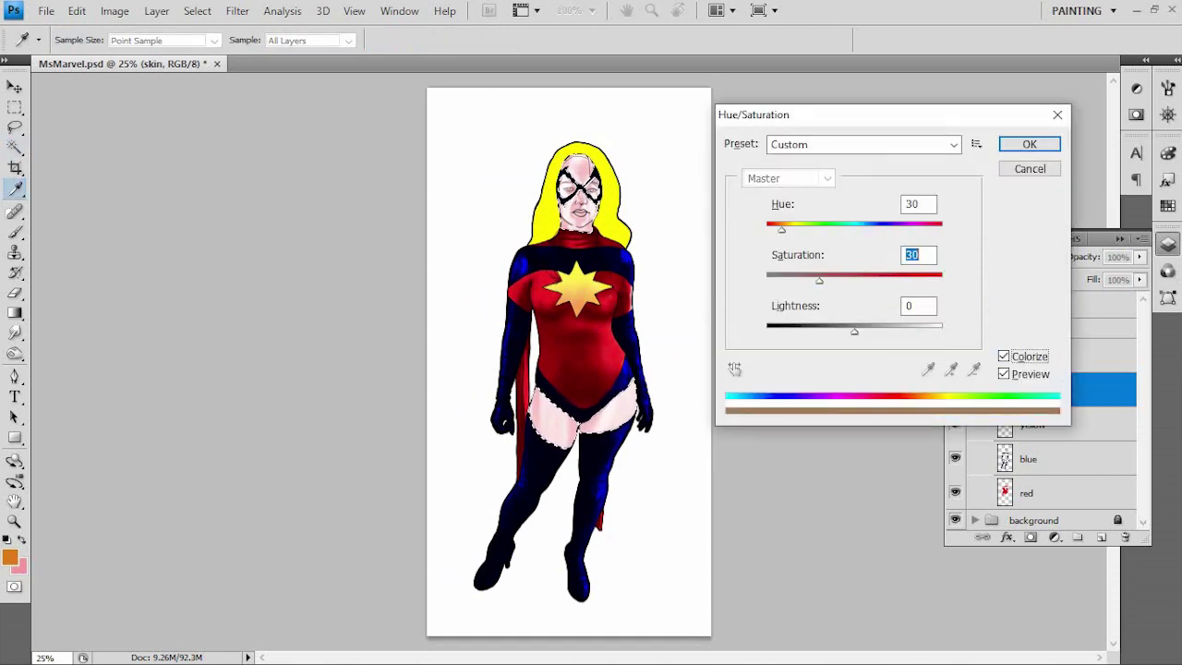
{"action": "key", "text": "Tab"}
{"action": "key", "text": "Down"}
{"action": "key", "text": "Down"}
{"action": "key", "text": "Down"}
{"action": "key", "text": "Down"}
{"action": "key", "text": "Down"}
{"action": "key", "text": "Down"}
{"action": "key", "text": "Down"}
{"action": "key", "text": "Down"}
{"action": "key", "text": "shift+Tab"}
{"action": "key", "text": "Up"}
{"action": "key", "text": "Up"}
{"action": "key", "text": "Up"}
{"action": "key", "text": "Up"}
{"action": "key", "text": "Up"}
{"action": "key", "text": "Up"}
{"action": "key", "text": "shift+Tab"}
{"action": "key", "text": "Down"}
{"action": "key", "text": "Down"}
{"action": "key", "text": "Down"}
{"action": "key", "text": "Down"}
{"action": "key", "text": "Down"}
{"action": "key", "text": "Down"}
{"action": "key", "text": "Down"}
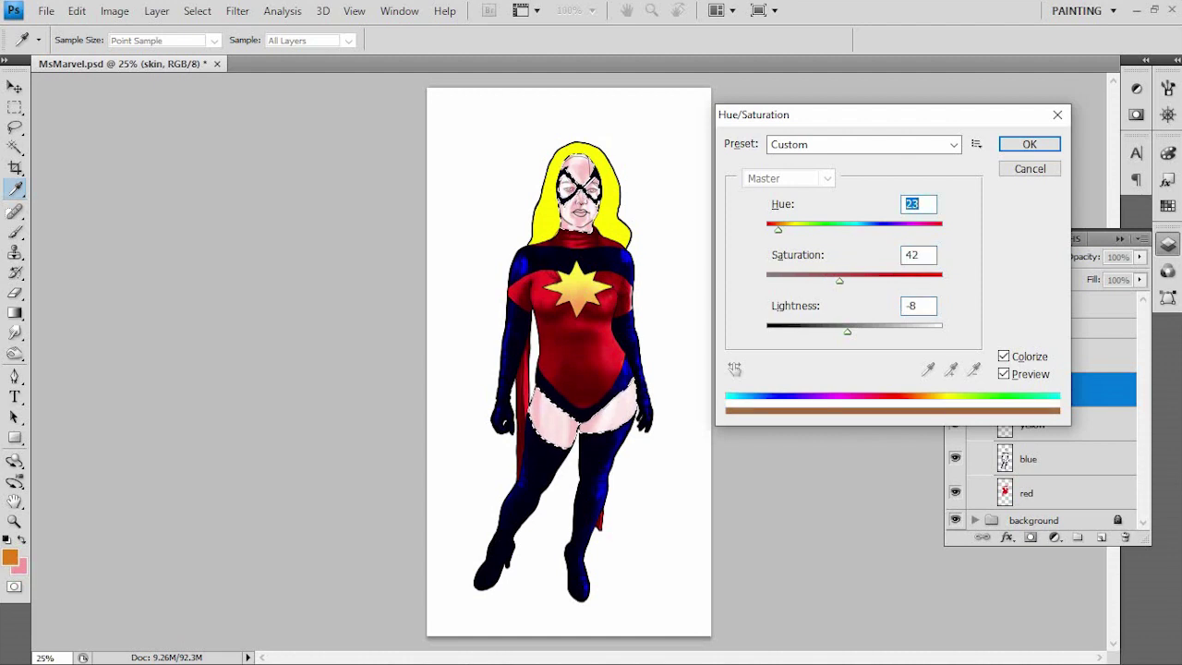
{"action": "key", "text": "Tab"}
{"action": "key", "text": "Tab"}
{"action": "key", "text": "Down"}
{"action": "key", "text": "Down"}
{"action": "key", "text": "Down"}
{"action": "key", "text": "Down"}
{"action": "key", "text": "Down"}
{"action": "key", "text": "Down"}
{"action": "key", "text": "shift+Tab"}
{"action": "key", "text": "Return"}
{"action": "key", "text": "w"}
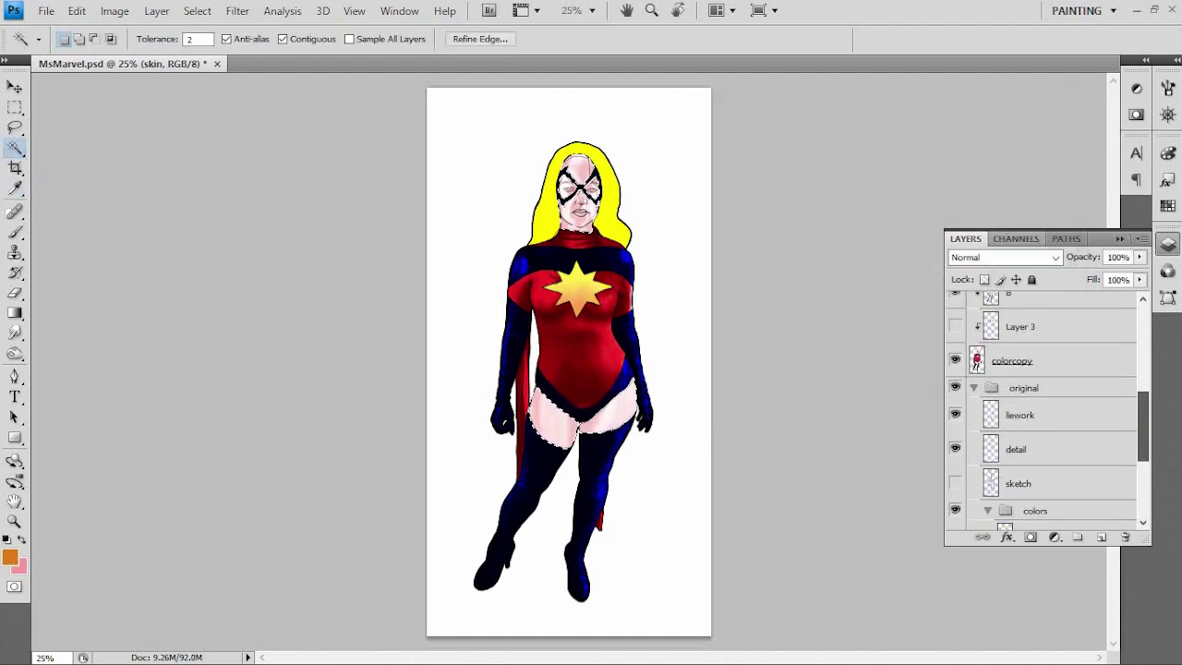
- Duplicate the skin layer inside the colors group
{"action": "left_click", "coordinate": [1021, 385]}
{"action": "scroll", "coordinate": [1043, 411], "scroll_direction": "down", "scroll_amount": 6}
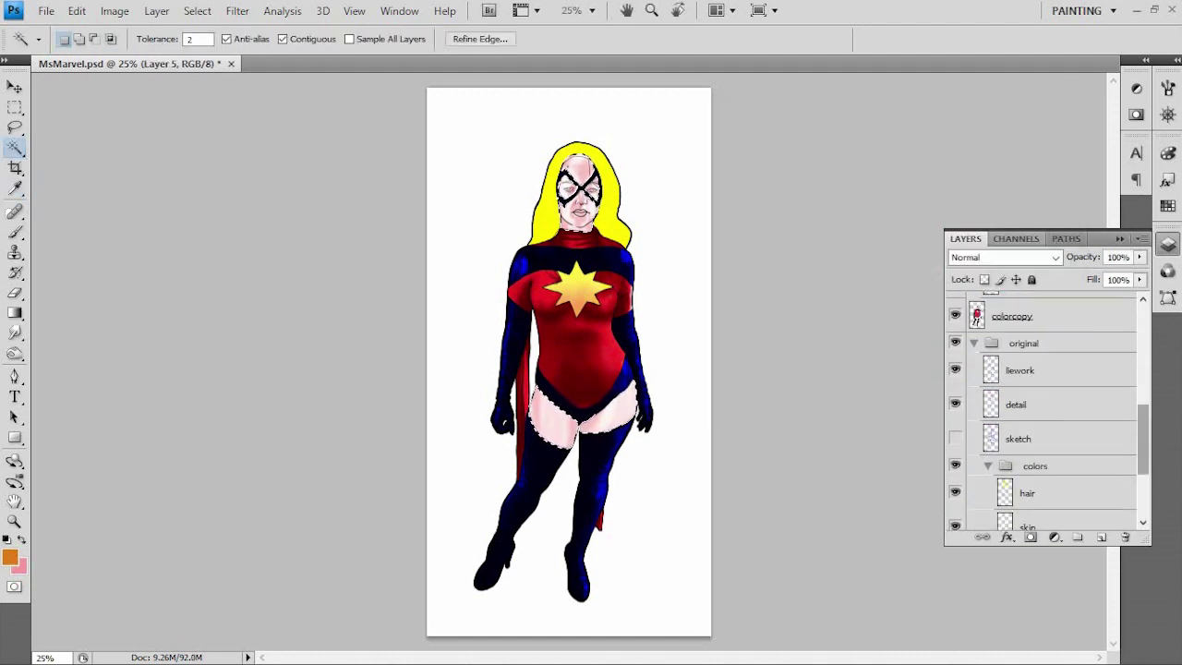
{"action": "scroll", "coordinate": [1044, 410], "scroll_direction": "up", "scroll_amount": 5}
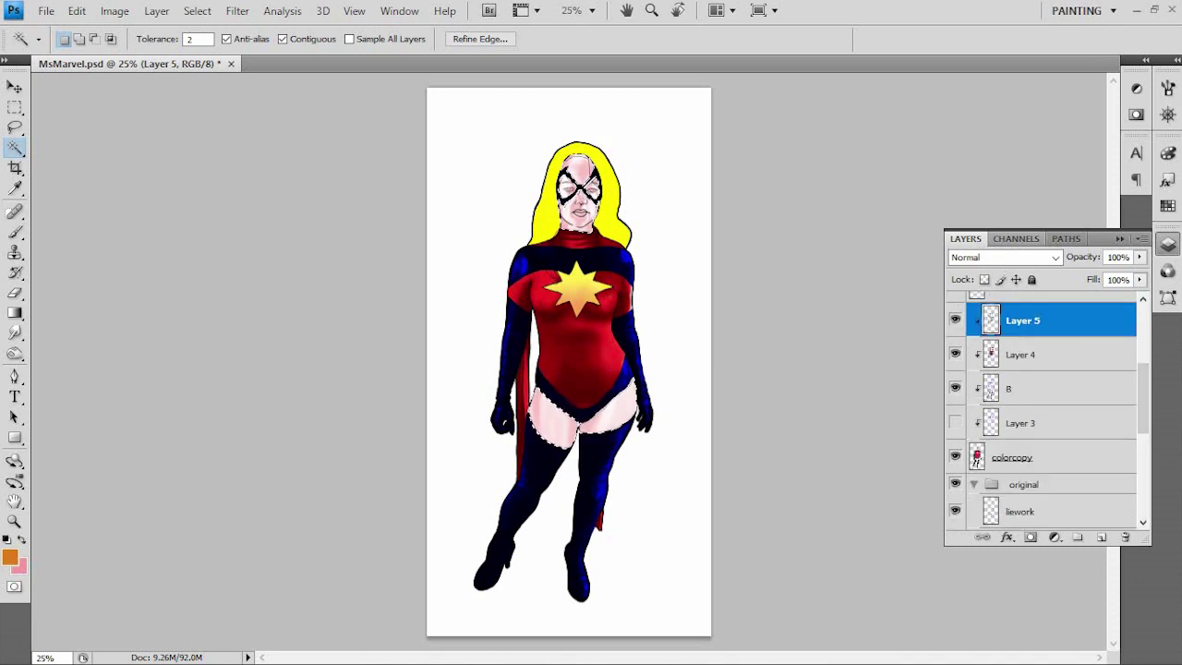
{"action": "scroll", "coordinate": [1043, 411], "scroll_direction": "up", "scroll_amount": 4}
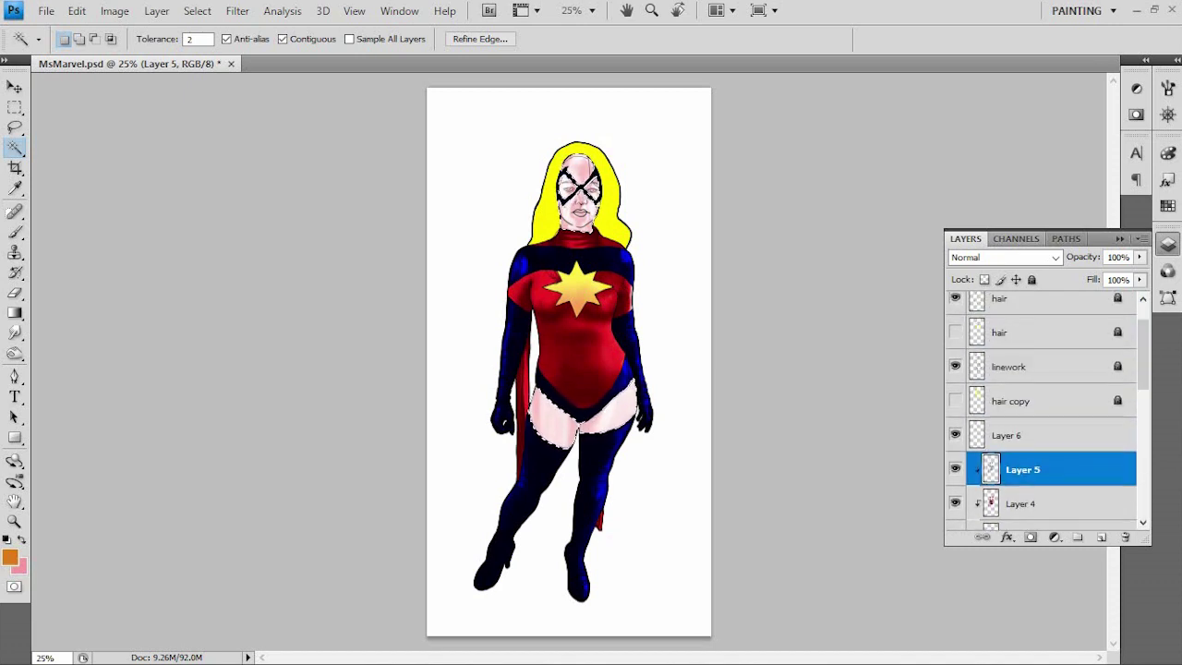
{"action": "scroll", "coordinate": [1043, 411], "scroll_direction": "down", "scroll_amount": 5}
{"action": "left_click", "coordinate": [1041, 447]}
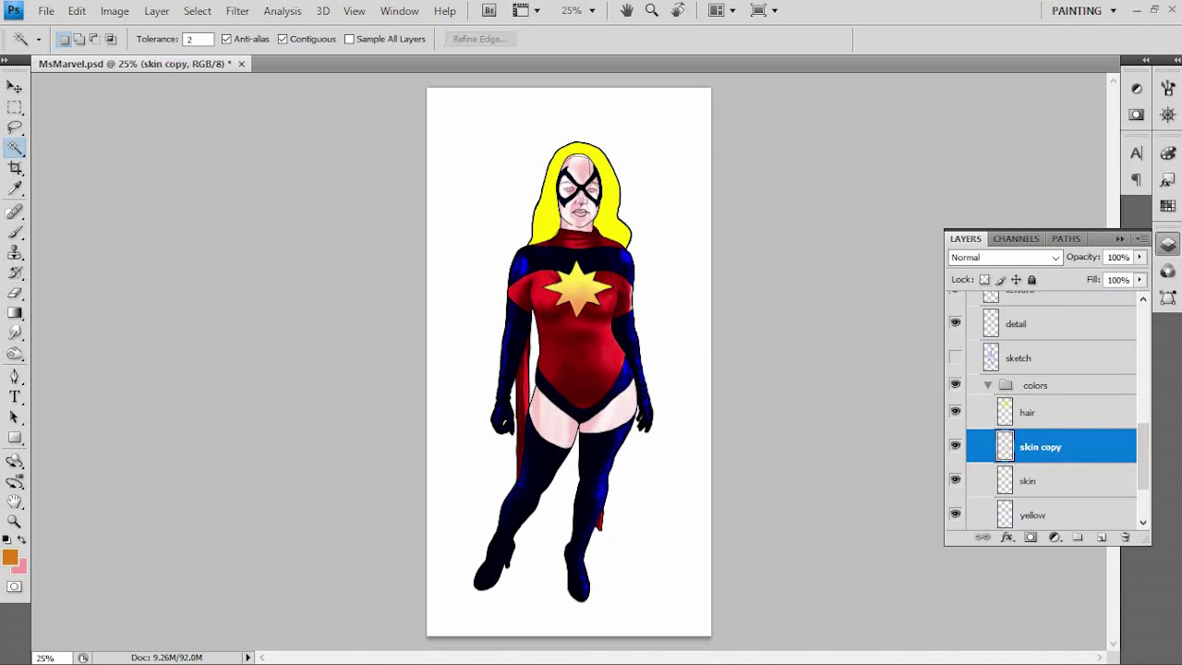
- Move the skin copy layer up the stack to directly above Layer 5, keeping its name
{"action": "key", "text": "ctrl+bracketright"}
{"action": "key", "text": "ctrl+bracketright"}
{"action": "key", "text": "ctrl+bracketright"}
{"action": "key", "text": "ctrl+bracketright"}
{"action": "key", "text": "ctrl+bracketright"}
{"action": "key", "text": "ctrl+bracketright"}
{"action": "key", "text": "ctrl+bracketright"}
{"action": "key", "text": "ctrl+bracketright"}
{"action": "key", "text": "ctrl+bracketright"}
{"action": "double_click", "coordinate": [1027, 489]}
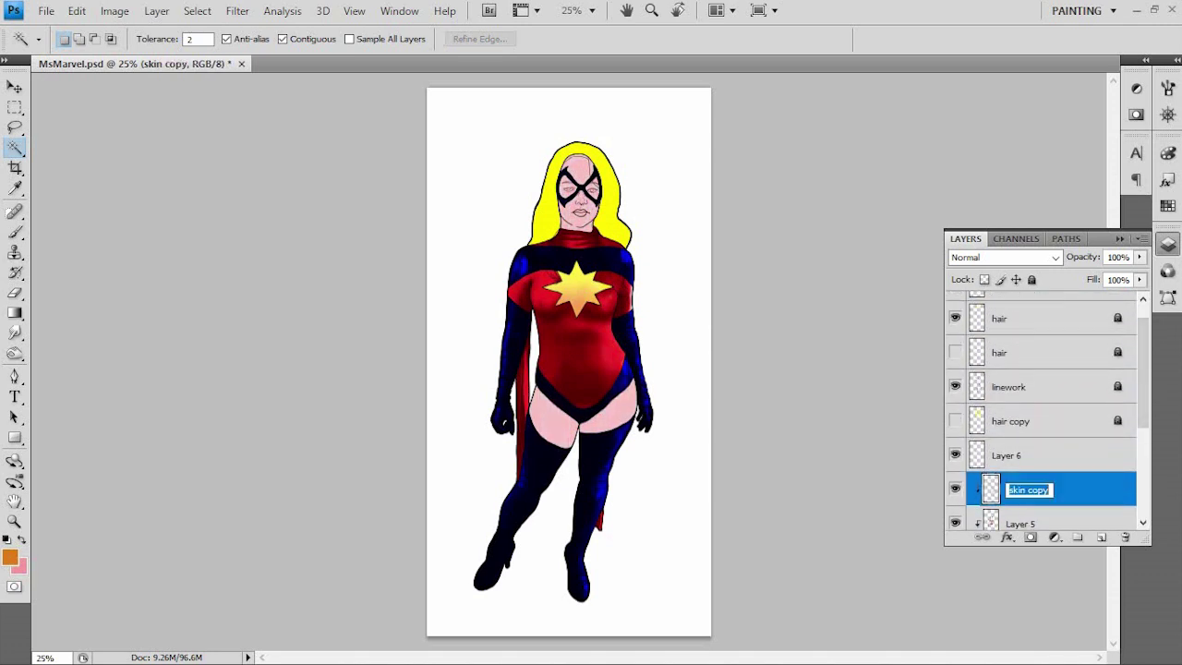
{"action": "key", "text": "Return"}
- Select the skin areas and colorize the skin copy layer with hue 36, saturation 60 and lightness -27
{"action": "key", "text": "ctrl+a"}
{"action": "key", "text": "ctrl+u"}
{"action": "key", "text": "Tab"}
{"action": "type", "text": "68"}
{"action": "key", "text": "Tab"}
{"action": "type", "text": "-26"}
{"action": "key", "text": "shift+Tab"}
{"action": "type", "text": "60"}
{"action": "key", "text": "Tab"}
{"action": "key", "text": "Down"}
{"action": "key", "text": "shift+Tab"}
{"action": "key", "text": "shift+Tab"}
{"action": "key", "text": "Up"}
{"action": "key", "text": "Up"}
{"action": "key", "text": "Up"}
{"action": "key", "text": "Up"}
{"action": "key", "text": "Up"}
{"action": "key", "text": "Up"}
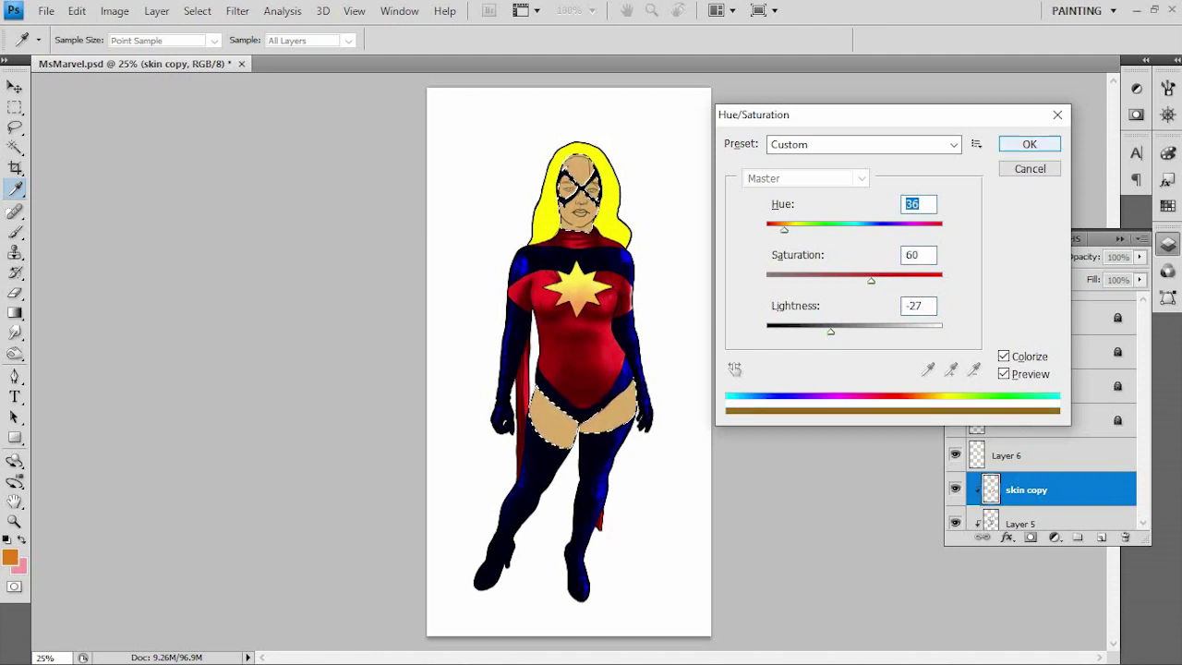
{"action": "key", "text": "Return"}
{"action": "key", "text": "w"}
- Lock the original group, Layer 5, Layer 4 and layer B
{"action": "scroll", "coordinate": [1043, 411], "scroll_direction": "down", "scroll_amount": 3}
{"action": "left_click", "coordinate": [1025, 496]}
{"action": "scroll", "coordinate": [1044, 411], "scroll_direction": "up", "scroll_amount": 1}
{"action": "left_click", "coordinate": [1022, 416]}
{"action": "key", "text": "ctrl+/"}
{"action": "key", "text": "alt+["}
{"action": "key", "text": "ctrl+/"}
{"action": "key", "text": "alt+["}
{"action": "key", "text": "ctrl+/"}
{"action": "key", "text": "alt+["}
{"action": "scroll", "coordinate": [1044, 411], "scroll_direction": "down", "scroll_amount": 2}
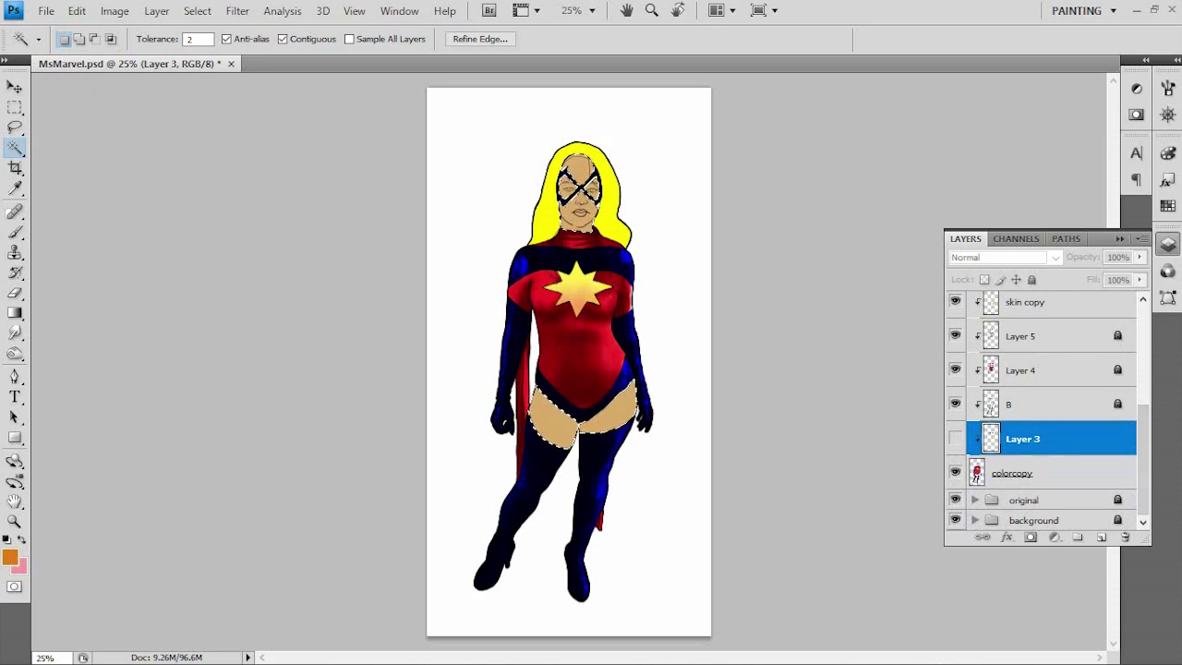
{"action": "key", "text": "alt+["}
- Lock Layer 6 and make the skin copy layer active
{"action": "scroll", "coordinate": [1044, 411], "scroll_direction": "up", "scroll_amount": 3}
{"action": "left_click", "coordinate": [1006, 413]}
{"action": "key", "text": "alt+["}
- Burn soft shadows along the inner thighs on the skin copy layer with a 30 px brush at 50% exposure
{"action": "left_click", "coordinate": [15, 354]}
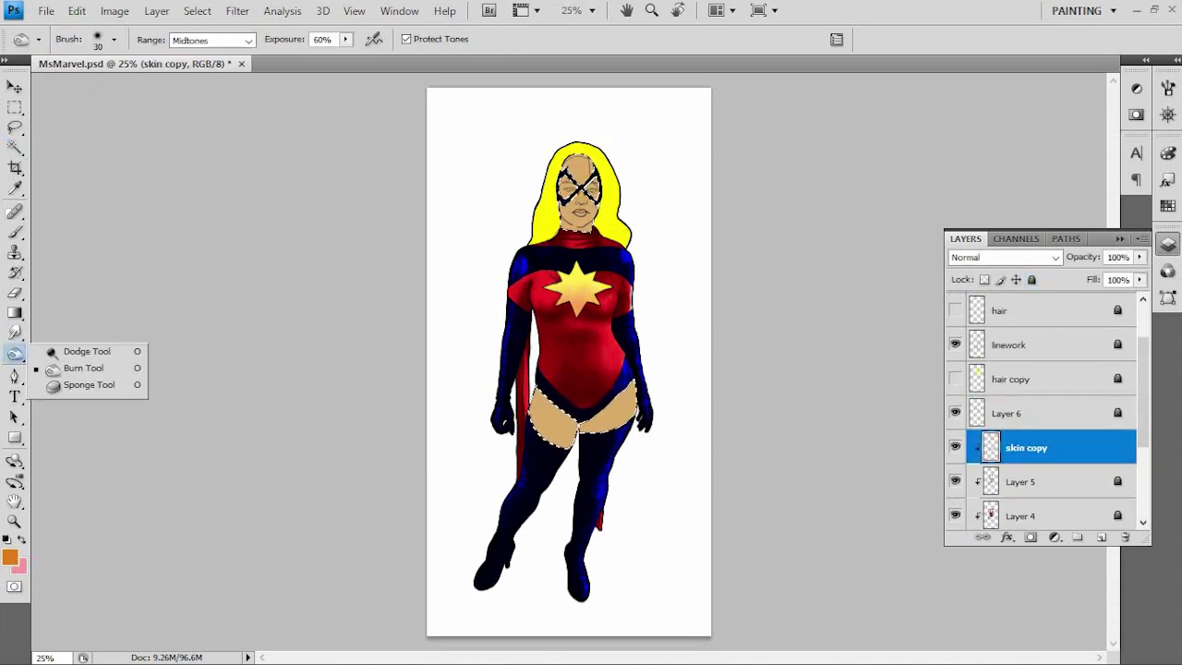
{"action": "scroll", "coordinate": [562, 450], "scroll_direction": "up", "scroll_amount": 5}
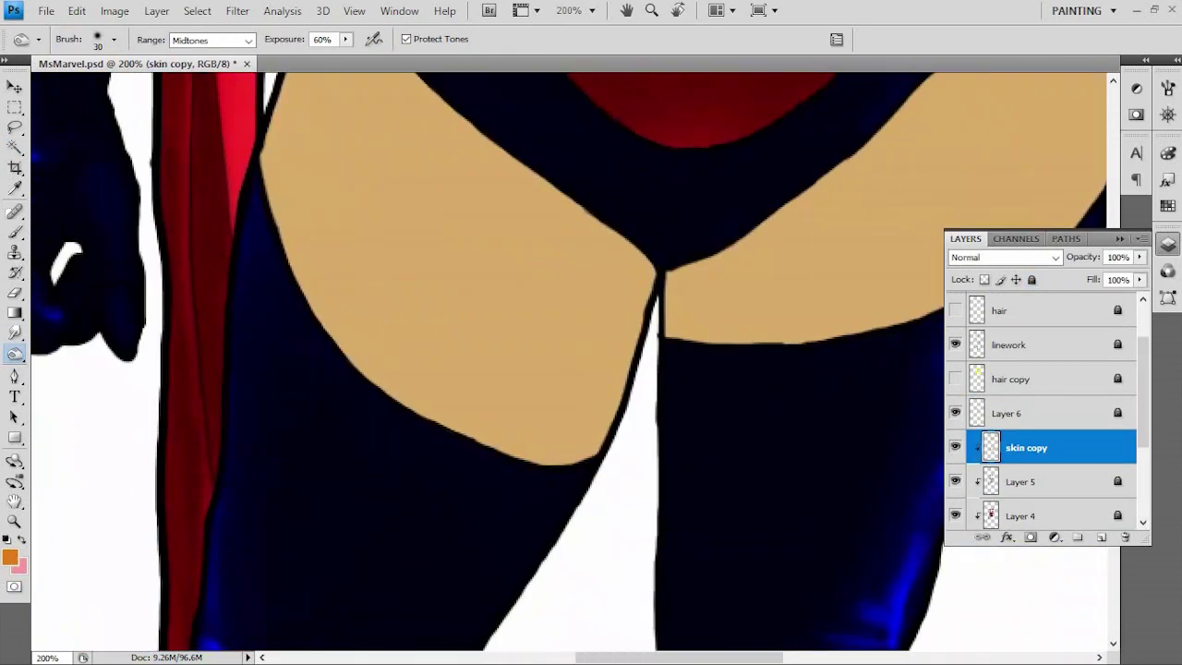
{"action": "mouse_move", "coordinate": [771, 270]}
{"action": "left_mouse_down"}
{"action": "mouse_move", "coordinate": [628, 343]}
{"action": "mouse_move", "coordinate": [584, 392]}
{"action": "left_mouse_up"}
{"action": "right_click", "coordinate": [628, 344]}
{"action": "key", "text": "Escape"}
{"action": "key", "text": "5"}
{"action": "key", "text": "ctrl+z"}
{"action": "mouse_move", "coordinate": [504, 328]}
{"action": "left_mouse_down"}
{"action": "mouse_move", "coordinate": [462, 499]}
{"action": "mouse_move", "coordinate": [498, 327]}
{"action": "mouse_move", "coordinate": [538, 407]}
{"action": "mouse_move", "coordinate": [550, 399]}
{"action": "left_mouse_up"}
{"action": "key", "text": "bracketleft"}
{"action": "key", "text": "bracketleft"}
{"action": "key", "text": "bracketleft"}
{"action": "key", "text": "bracketright"}
{"action": "key", "text": "bracketright"}
{"action": "key", "text": "bracketright"}
- Dodge the first highlights onto both upper thighs in the midtones at 30% exposure
{"action": "right_click", "coordinate": [15, 354]}
{"action": "left_click", "coordinate": [74, 352]}
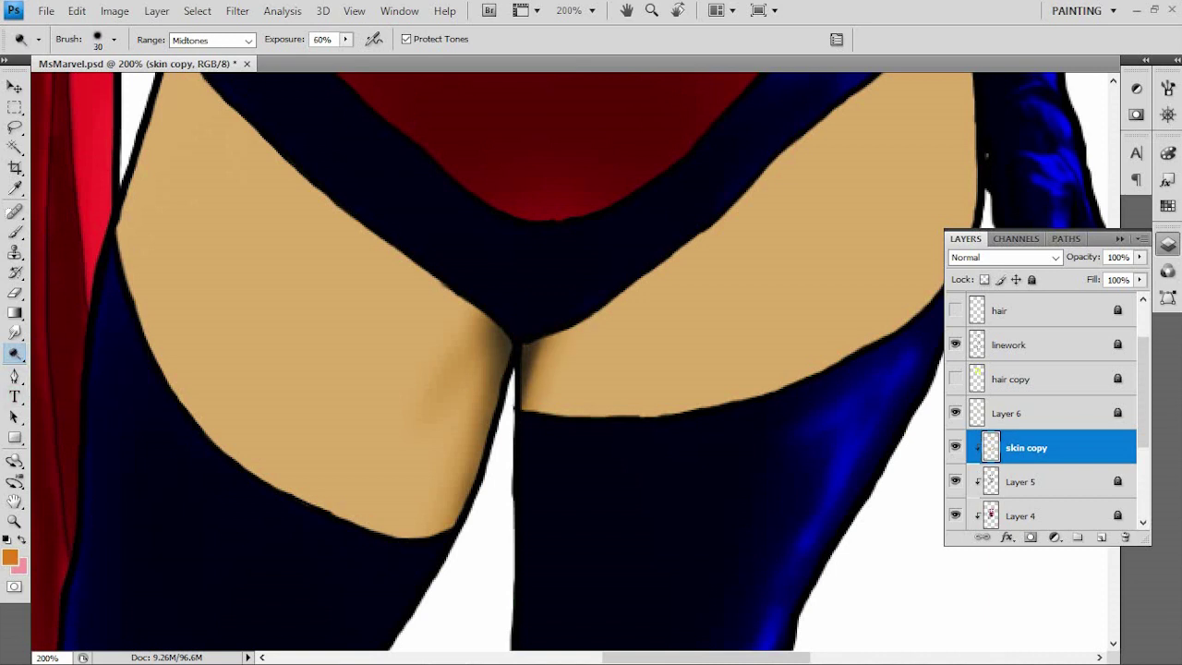
{"action": "key", "text": "bracketright"}
{"action": "key", "text": "3"}
{"action": "mouse_move", "coordinate": [167, 185]}
{"action": "left_mouse_down"}
{"action": "mouse_move", "coordinate": [370, 388]}
{"action": "mouse_move", "coordinate": [277, 277]}
{"action": "left_mouse_up"}
{"action": "left_click_drag", "start_coordinate": [485, 305], "coordinate": [457, 517]}
{"action": "left_click_drag", "start_coordinate": [535, 397], "coordinate": [683, 268]}
{"action": "left_click_drag", "start_coordinate": [591, 333], "coordinate": [444, 471]}
{"action": "key", "text": "bracketleft"}
{"action": "key", "text": "bracketleft"}
{"action": "key", "text": "bracketleft"}
{"action": "left_click_drag", "start_coordinate": [702, 254], "coordinate": [748, 213]}
{"action": "mouse_move", "coordinate": [674, 277]}
{"action": "left_mouse_down"}
{"action": "mouse_move", "coordinate": [799, 148]}
{"action": "mouse_move", "coordinate": [813, 406]}
{"action": "left_mouse_up"}
- Blend broader highlights across both thighs with a larger Dodge brush at 20% exposure
{"action": "key", "text": "bracketright"}
{"action": "key", "text": "bracketright"}
{"action": "key", "text": "2"}
{"action": "left_click_drag", "start_coordinate": [794, 268], "coordinate": [720, 471]}
{"action": "mouse_move", "coordinate": [573, 549]}
{"action": "left_mouse_down"}
{"action": "mouse_move", "coordinate": [485, 421]}
{"action": "mouse_move", "coordinate": [776, 143]}
{"action": "left_mouse_up"}
{"action": "mouse_move", "coordinate": [628, 226]}
{"action": "left_mouse_down"}
{"action": "mouse_move", "coordinate": [527, 397]}
{"action": "mouse_move", "coordinate": [563, 397]}
{"action": "left_mouse_up"}
{"action": "left_click_drag", "start_coordinate": [517, 278], "coordinate": [583, 500]}
{"action": "left_click_drag", "start_coordinate": [490, 148], "coordinate": [397, 249]}
- Dodge fine highlights onto the thighs with an 8 px brush at 20% exposure
{"action": "key", "text": "bracketleft"}
{"action": "key", "text": "bracketleft"}
{"action": "key", "text": "bracketleft"}
{"action": "key", "text": "bracketleft"}
{"action": "key", "text": "bracketleft"}
{"action": "key", "text": "bracketleft"}
{"action": "left_click_drag", "start_coordinate": [378, 184], "coordinate": [356, 277]}
{"action": "left_click_drag", "start_coordinate": [554, 369], "coordinate": [502, 387]}
- Lighten the cheeks, chin and neck with a 30 px Dodge brush at 20% exposure
{"action": "scroll", "coordinate": [591, 370], "scroll_direction": "up", "scroll_amount": 5}
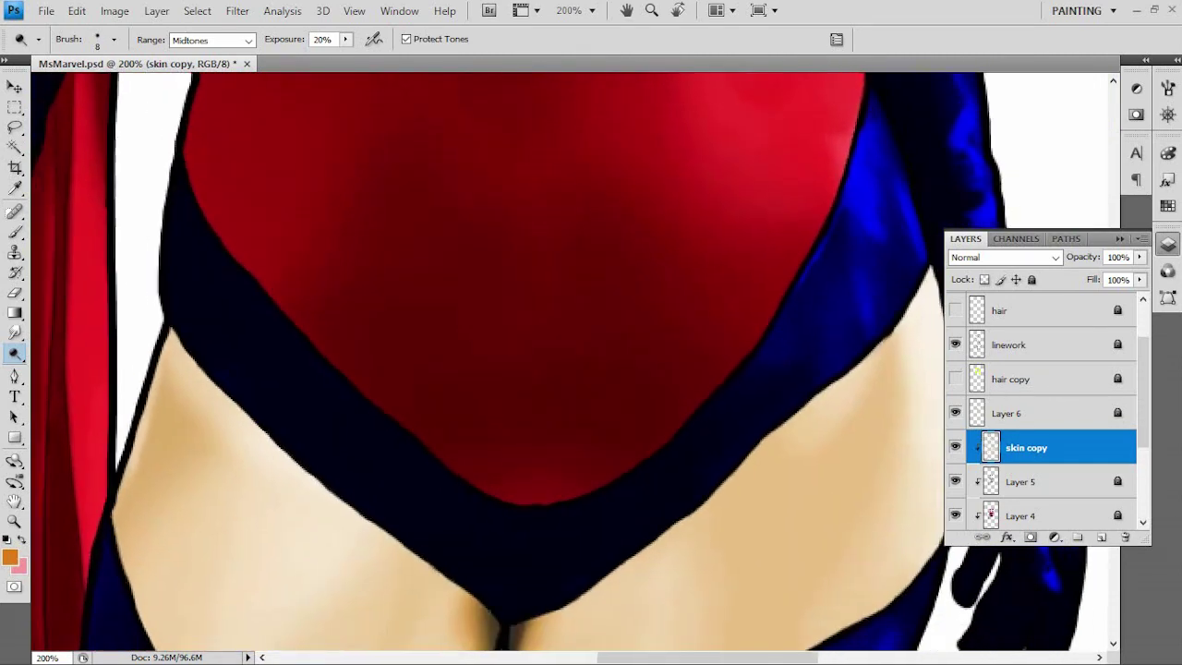
{"action": "key", "text": "ctrl+minus"}
{"action": "key", "text": "ctrl+minus"}
{"action": "scroll", "coordinate": [591, 369], "scroll_direction": "up", "scroll_amount": 2}
{"action": "key", "text": "bracketright"}
{"action": "key", "text": "bracketright"}
{"action": "key", "text": "bracketright"}
{"action": "key", "text": "bracketright"}
{"action": "key", "text": "1"}
{"action": "mouse_move", "coordinate": [549, 328]}
{"action": "left_mouse_down"}
{"action": "mouse_move", "coordinate": [616, 328]}
{"action": "mouse_move", "coordinate": [560, 268]}
{"action": "left_mouse_up"}
{"action": "mouse_move", "coordinate": [577, 319]}
{"action": "left_mouse_down"}
{"action": "mouse_move", "coordinate": [576, 290]}
{"action": "mouse_move", "coordinate": [605, 327]}
{"action": "left_mouse_up"}
{"action": "left_click_drag", "start_coordinate": [627, 255], "coordinate": [606, 319]}
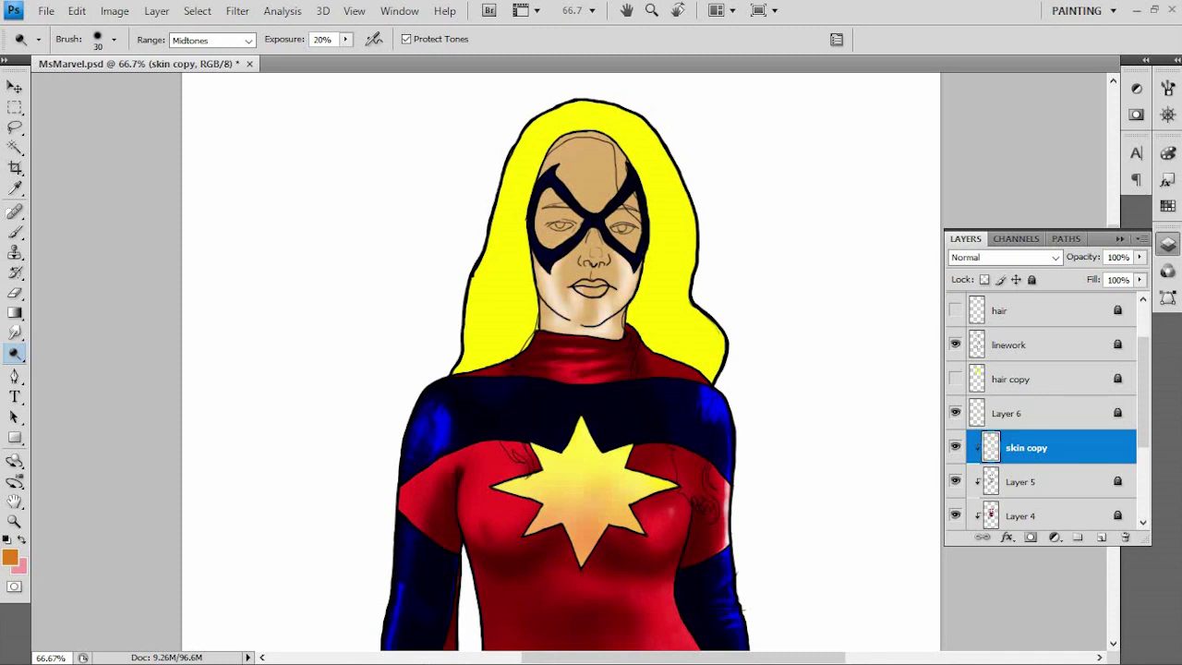
- Dodge highlights onto the nose area and the skin around both eyes inside the mask
{"action": "mouse_move", "coordinate": [572, 290]}
{"action": "left_mouse_down"}
{"action": "mouse_move", "coordinate": [576, 264]}
{"action": "mouse_move", "coordinate": [564, 256]}
{"action": "mouse_move", "coordinate": [587, 232]}
{"action": "mouse_move", "coordinate": [595, 260]}
{"action": "left_mouse_up"}
{"action": "mouse_move", "coordinate": [545, 192]}
{"action": "left_mouse_down"}
{"action": "mouse_move", "coordinate": [545, 242]}
{"action": "mouse_move", "coordinate": [566, 235]}
{"action": "left_mouse_up"}
{"action": "left_click_drag", "start_coordinate": [625, 202], "coordinate": [632, 250]}
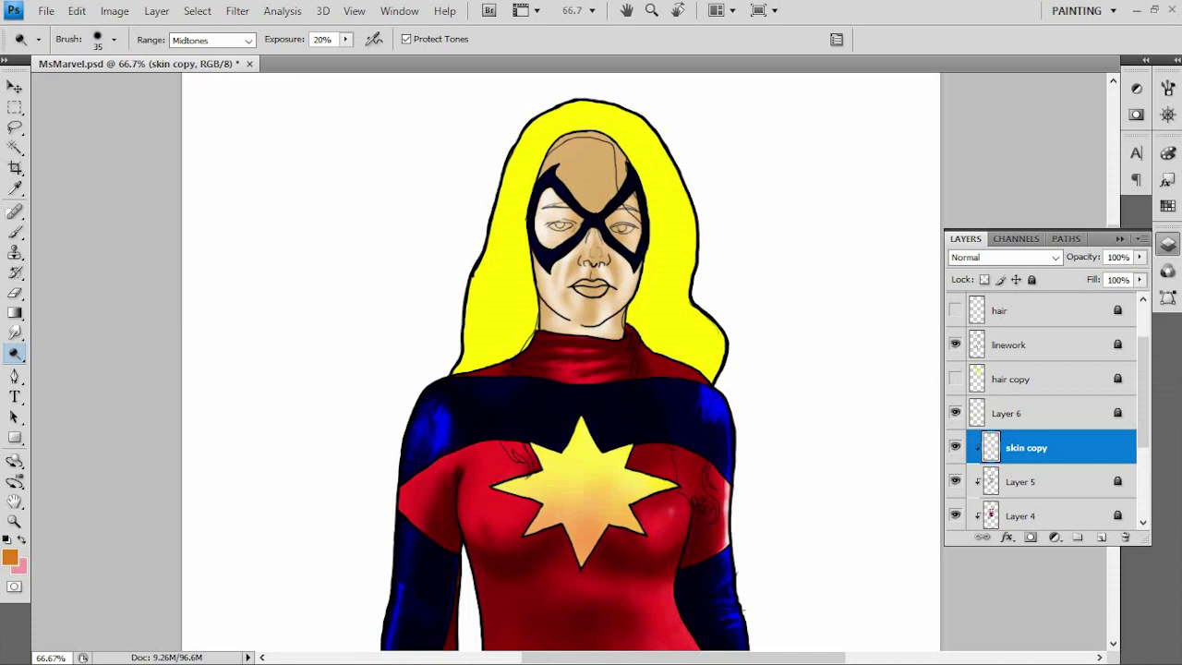
- Dodge highlights onto the forehead and broader ones onto both thighs with a 60 px brush at 20% exposure
{"action": "mouse_move", "coordinate": [565, 168]}
{"action": "left_mouse_down"}
{"action": "mouse_move", "coordinate": [580, 214]}
{"action": "mouse_move", "coordinate": [610, 148]}
{"action": "mouse_move", "coordinate": [601, 158]}
{"action": "left_mouse_up"}
{"action": "key", "text": "]"}
{"action": "key", "text": "]"}
{"action": "key", "text": "]"}
{"action": "left_click_drag", "start_coordinate": [554, 462], "coordinate": [530, 102]}
{"action": "left_click_drag", "start_coordinate": [462, 403], "coordinate": [467, 482]}
{"action": "mouse_move", "coordinate": [523, 462]}
{"action": "left_mouse_down"}
{"action": "mouse_move", "coordinate": [554, 530]}
{"action": "mouse_move", "coordinate": [572, 527]}
{"action": "left_mouse_up"}
{"action": "left_click_drag", "start_coordinate": [667, 370], "coordinate": [700, 480]}
{"action": "key", "text": "ctrl+minus"}
{"action": "key", "text": "ctrl+minus"}
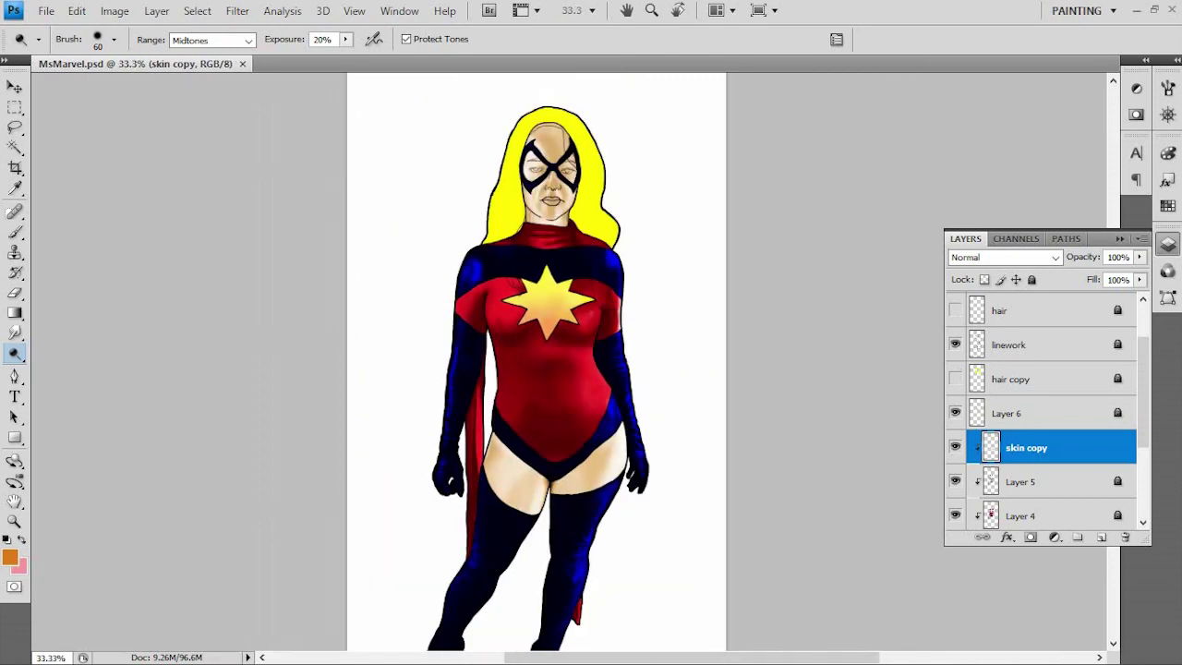
- Pick the light peach swatch and brush it softly over the figure's right-hand thigh in the image at 30% opacity
{"action": "left_click", "coordinate": [1167, 205]}
{"action": "left_click", "coordinate": [1079, 234]}
{"action": "key", "text": "b"}
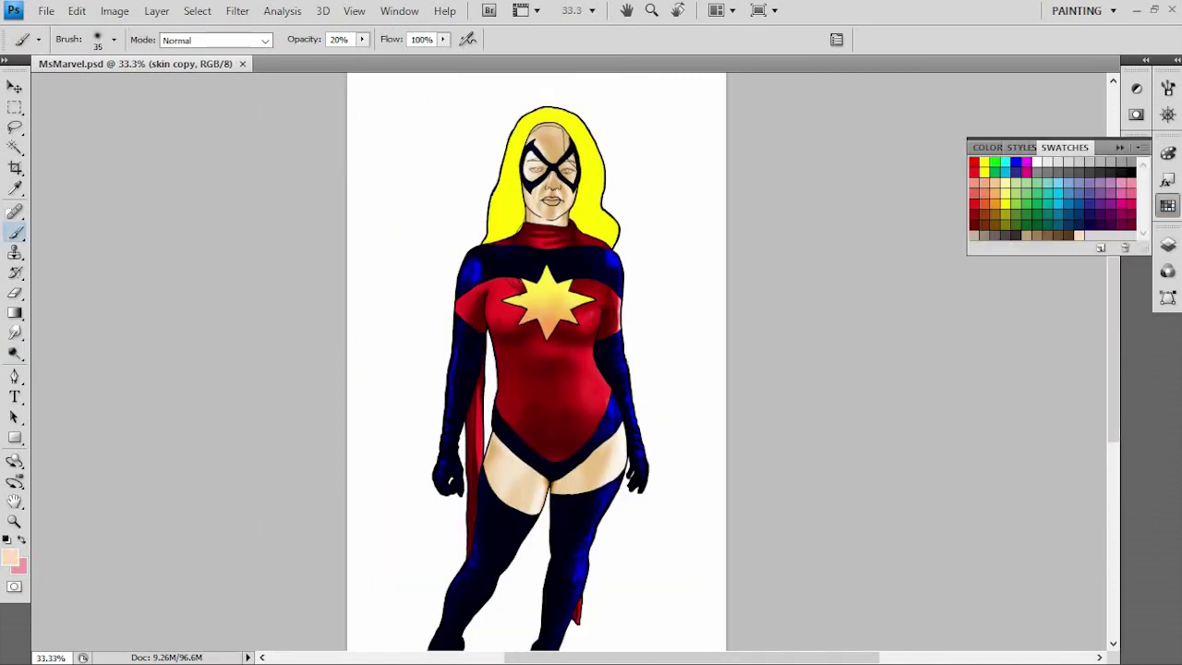
{"action": "mouse_move", "coordinate": [536, 415]}
{"action": "left_mouse_down"}
{"action": "mouse_move", "coordinate": [543, 323]}
{"action": "mouse_move", "coordinate": [483, 347]}
{"action": "left_mouse_up"}
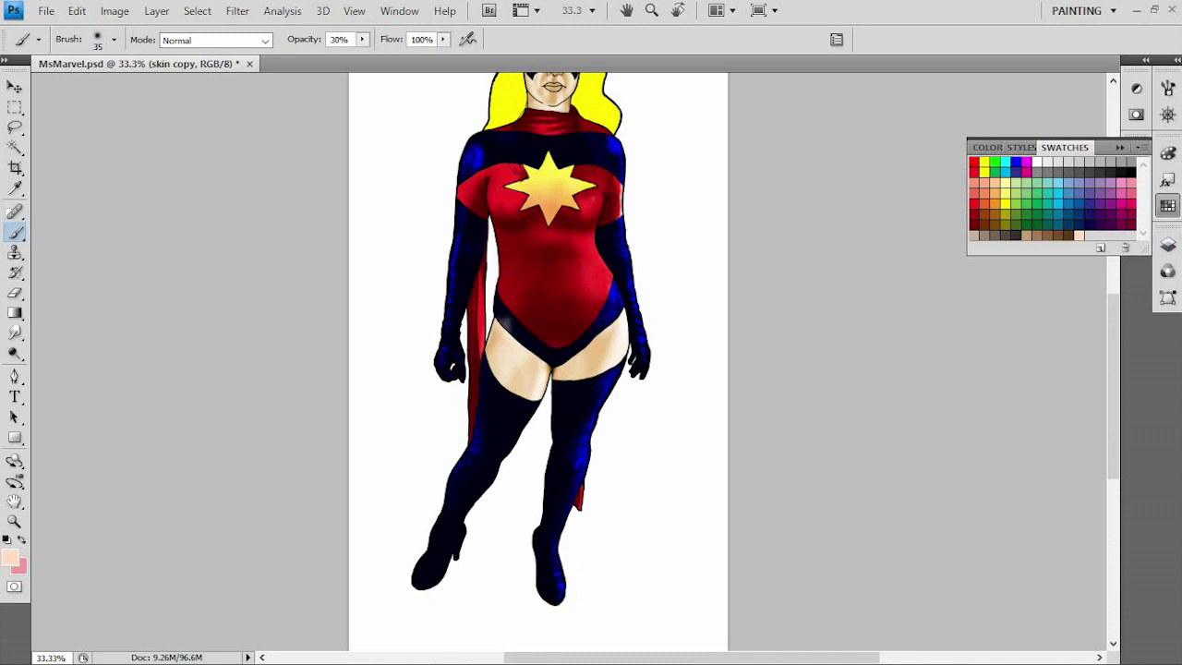
{"action": "mouse_move", "coordinate": [605, 319]}
{"action": "left_mouse_down"}
{"action": "mouse_move", "coordinate": [583, 384]}
{"action": "mouse_move", "coordinate": [572, 356]}
{"action": "mouse_move", "coordinate": [570, 384]}
{"action": "mouse_move", "coordinate": [530, 427]}
{"action": "left_mouse_up"}
- Blend the peach color over the left-hand thigh in the image with a 60 px brush at 10% opacity
{"action": "key", "text": "1"}
{"action": "key", "text": "ctrl+alt+0"}
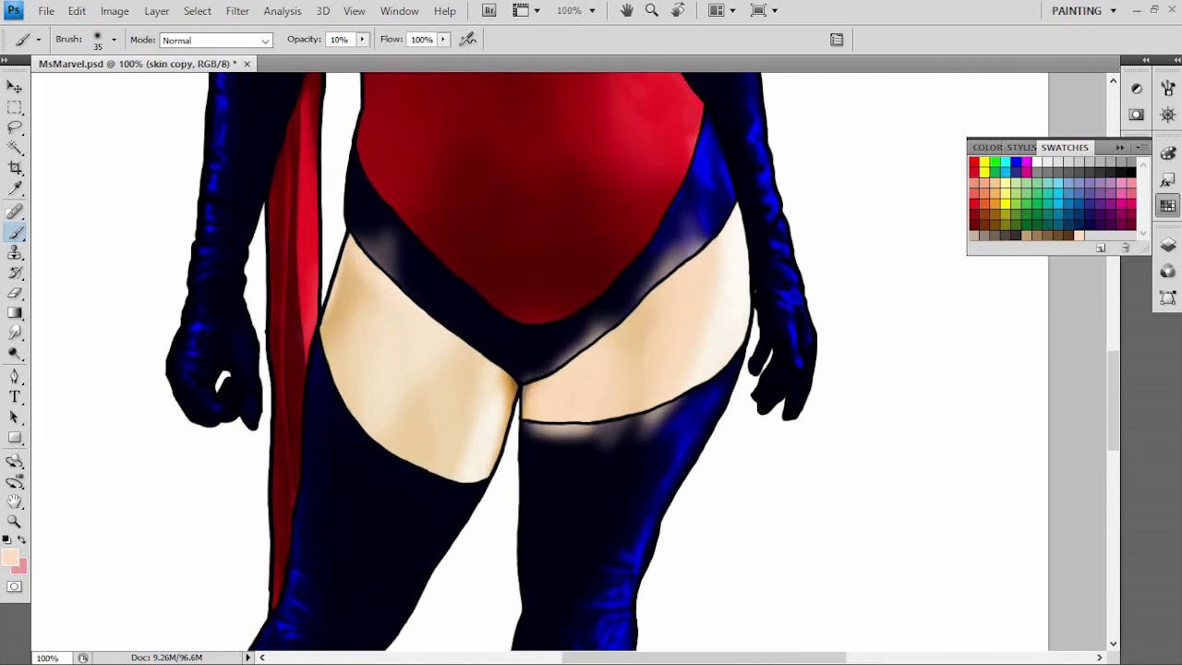
{"action": "left_click_drag", "start_coordinate": [351, 429], "coordinate": [411, 481]}
{"action": "mouse_move", "coordinate": [324, 364]}
{"action": "left_mouse_down"}
{"action": "mouse_move", "coordinate": [421, 471]}
{"action": "mouse_move", "coordinate": [480, 493]}
{"action": "left_mouse_up"}
{"action": "left_click_drag", "start_coordinate": [420, 300], "coordinate": [480, 346]}
{"action": "left_click_drag", "start_coordinate": [360, 236], "coordinate": [508, 364]}
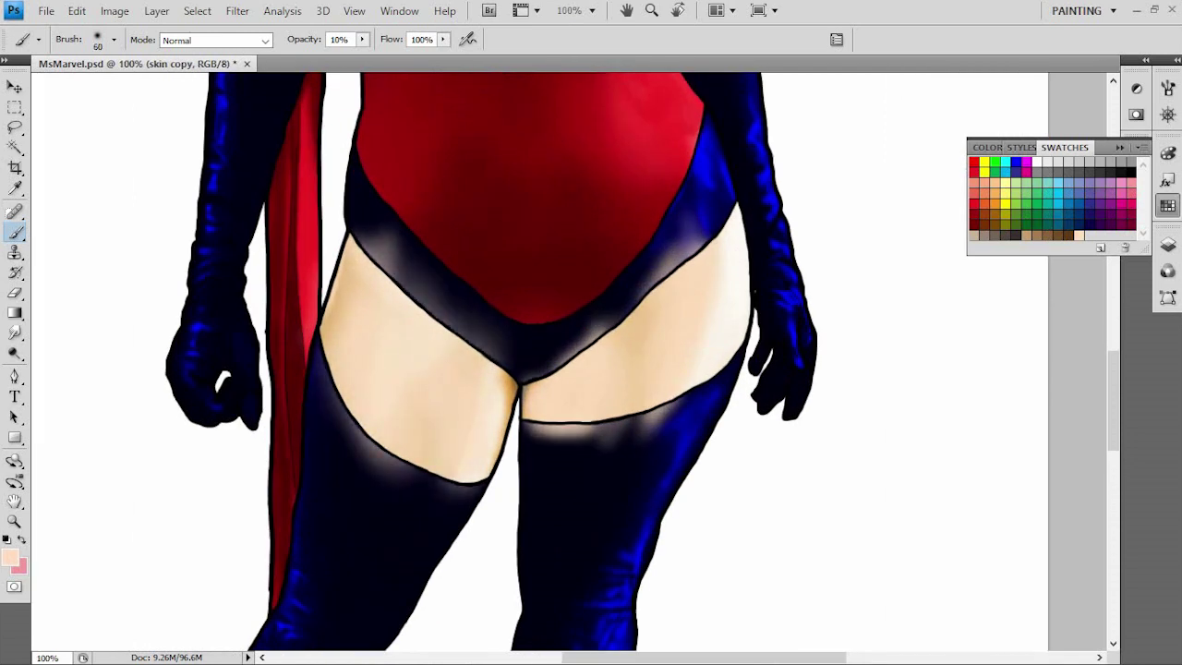
{"action": "left_click_drag", "start_coordinate": [522, 305], "coordinate": [466, 402]}
{"action": "left_click_drag", "start_coordinate": [369, 448], "coordinate": [452, 498]}
{"action": "left_click_drag", "start_coordinate": [462, 277], "coordinate": [429, 545]}
{"action": "left_click_drag", "start_coordinate": [462, 231], "coordinate": [527, 628]}
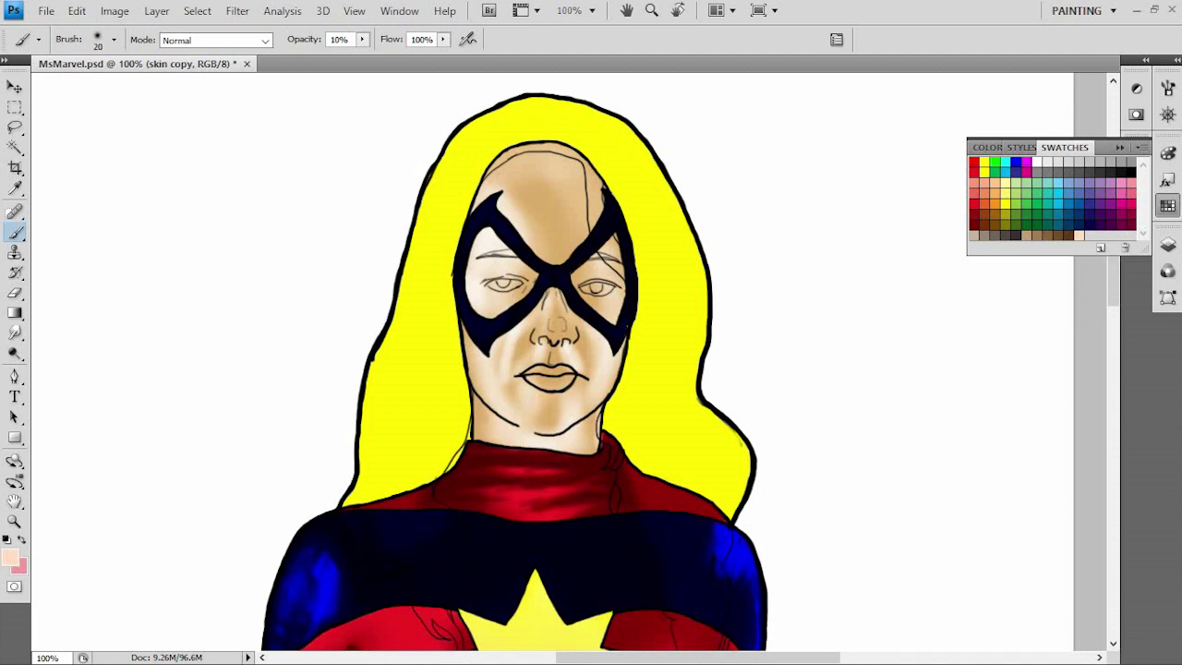
- Brush peach over the cheeks and just below the mask, raising the opacity to 30%
{"action": "mouse_move", "coordinate": [584, 314]}
{"action": "left_mouse_down"}
{"action": "mouse_move", "coordinate": [585, 340]}
{"action": "mouse_move", "coordinate": [620, 345]}
{"action": "left_mouse_up"}
{"action": "key", "text": "3"}
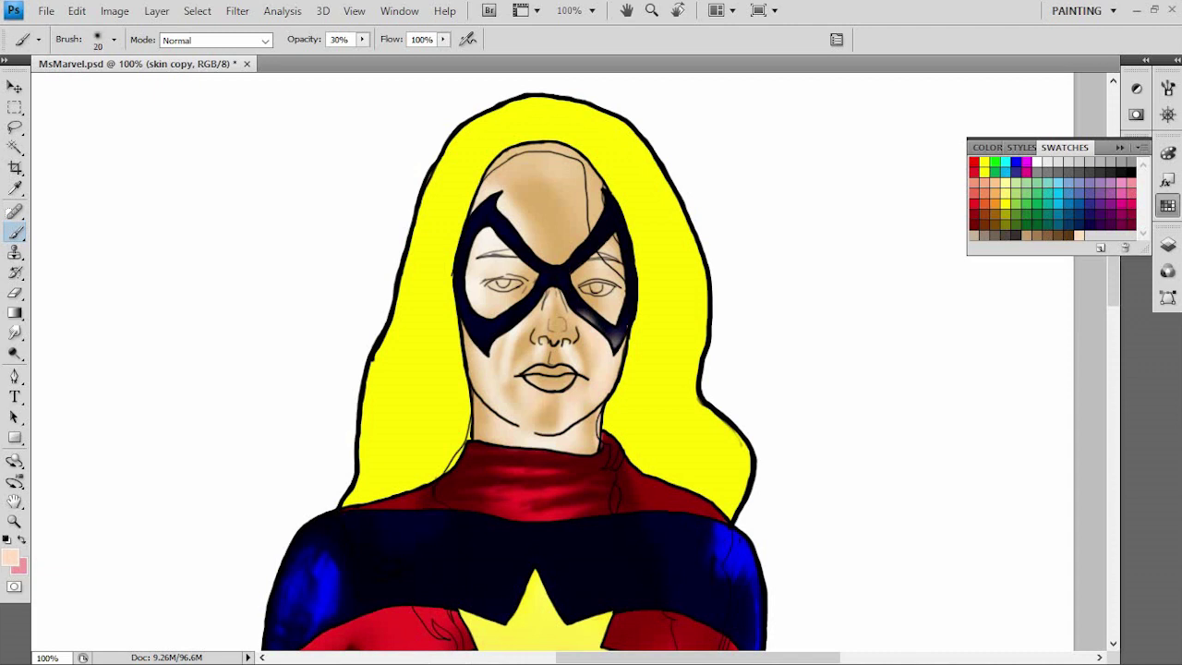
{"action": "left_click_drag", "start_coordinate": [477, 373], "coordinate": [479, 395]}
{"action": "mouse_move", "coordinate": [480, 345]}
{"action": "left_mouse_down"}
{"action": "mouse_move", "coordinate": [500, 333]}
{"action": "mouse_move", "coordinate": [486, 347]}
{"action": "left_mouse_up"}
{"action": "key", "text": "bracketright"}
{"action": "key", "text": "bracketright"}
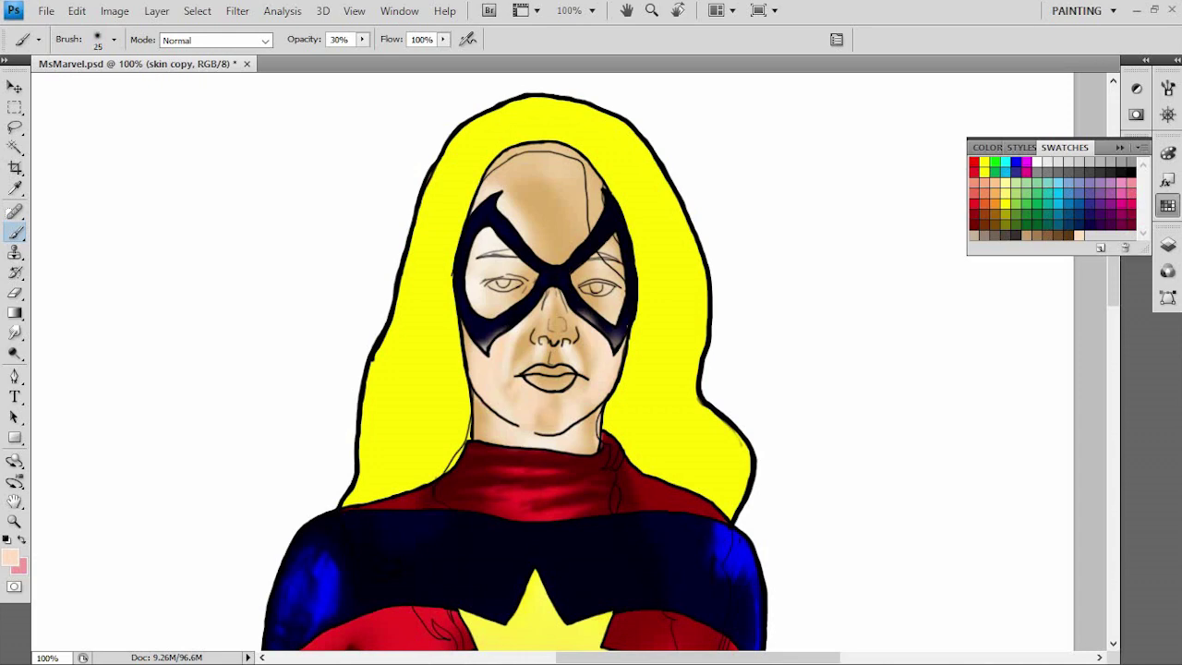
- Smooth the smile lines, nostril sides and upper lip area with fine peach strokes, using a 5 px or smaller brush at 30% opacity
{"action": "key", "text": "ctrl+plus"}
{"action": "key", "text": "ctrl+plus"}
{"action": "key", "text": "bracketleft"}
{"action": "key", "text": "bracketleft"}
{"action": "key", "text": "bracketleft"}
{"action": "key", "text": "bracketleft"}
{"action": "key", "text": "bracketleft"}
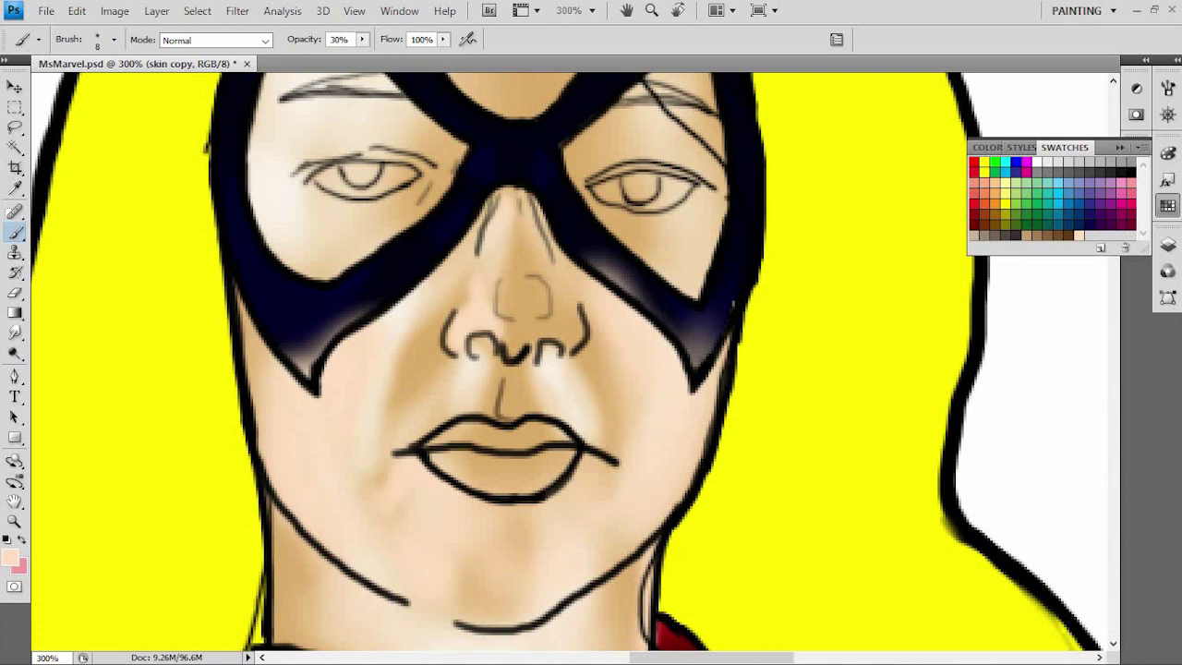
{"action": "key", "text": "bracketleft"}
{"action": "key", "text": "bracketleft"}
{"action": "key", "text": "bracketleft"}
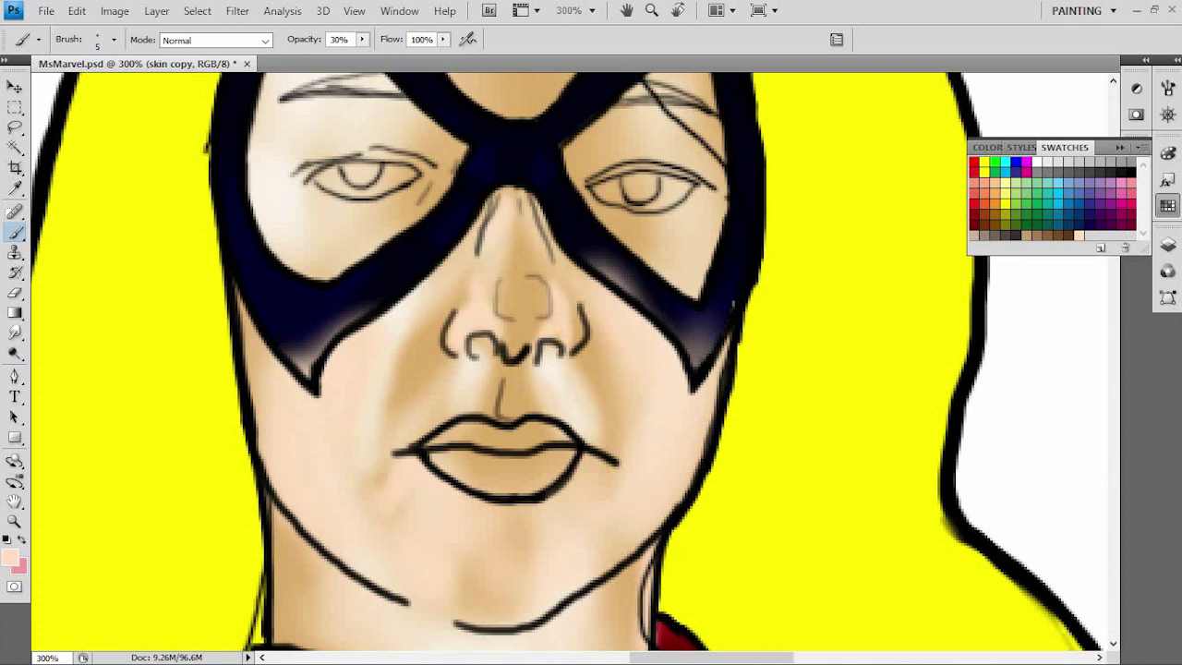
{"action": "mouse_move", "coordinate": [462, 286]}
{"action": "left_mouse_down"}
{"action": "mouse_move", "coordinate": [427, 321]}
{"action": "mouse_move", "coordinate": [396, 397]}
{"action": "left_mouse_up"}
{"action": "mouse_move", "coordinate": [432, 358]}
{"action": "left_mouse_down"}
{"action": "mouse_move", "coordinate": [452, 381]}
{"action": "mouse_move", "coordinate": [432, 420]}
{"action": "left_mouse_up"}
{"action": "left_click_drag", "start_coordinate": [396, 381], "coordinate": [440, 420]}
{"action": "key", "text": "bracketleft"}
{"action": "key", "text": "bracketleft"}
{"action": "left_click_drag", "start_coordinate": [510, 414], "coordinate": [514, 381]}
{"action": "mouse_move", "coordinate": [596, 362]}
{"action": "left_mouse_down"}
{"action": "mouse_move", "coordinate": [612, 451]}
{"action": "mouse_move", "coordinate": [593, 364]}
{"action": "left_mouse_up"}
- Paint peach beneath and beside the right-hand eye inside the mask, using a 15 px and a 9 px brush
{"action": "key", "text": "bracketright"}
{"action": "key", "text": "bracketright"}
{"action": "key", "text": "bracketright"}
{"action": "key", "text": "bracketright"}
{"action": "left_click_drag", "start_coordinate": [704, 205], "coordinate": [726, 296]}
{"action": "left_click_drag", "start_coordinate": [654, 233], "coordinate": [661, 310]}
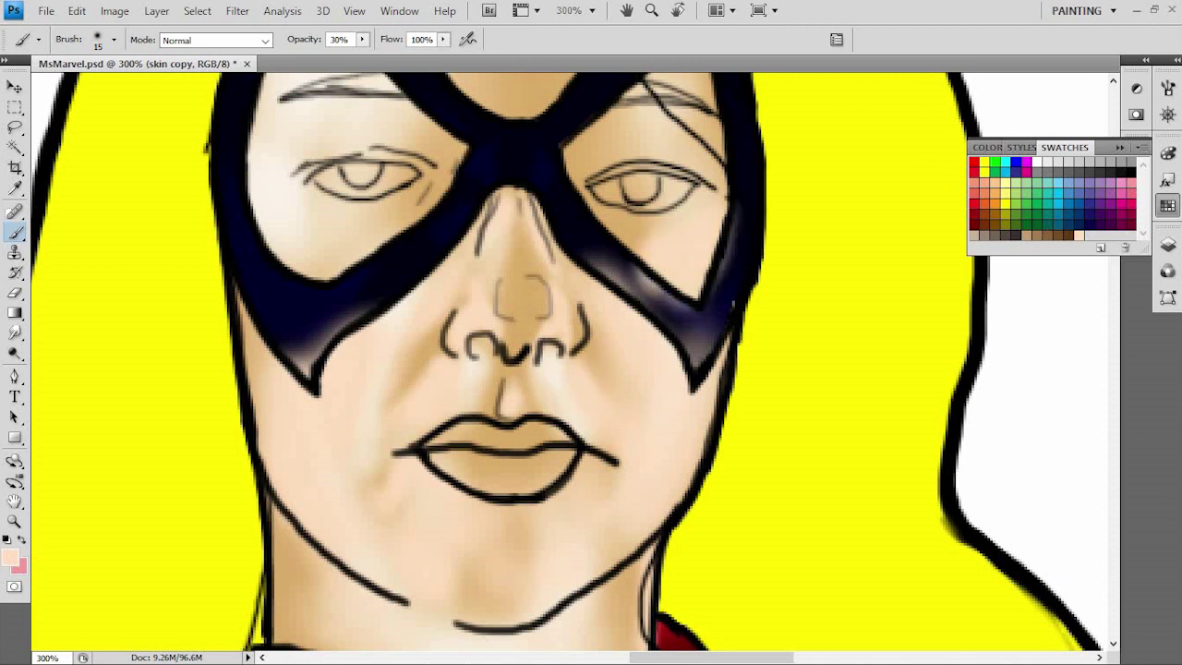
{"action": "key", "text": "bracketleft"}
{"action": "key", "text": "bracketleft"}
{"action": "key", "text": "bracketleft"}
{"action": "key", "text": "bracketleft"}
{"action": "left_click_drag", "start_coordinate": [720, 168], "coordinate": [723, 196]}
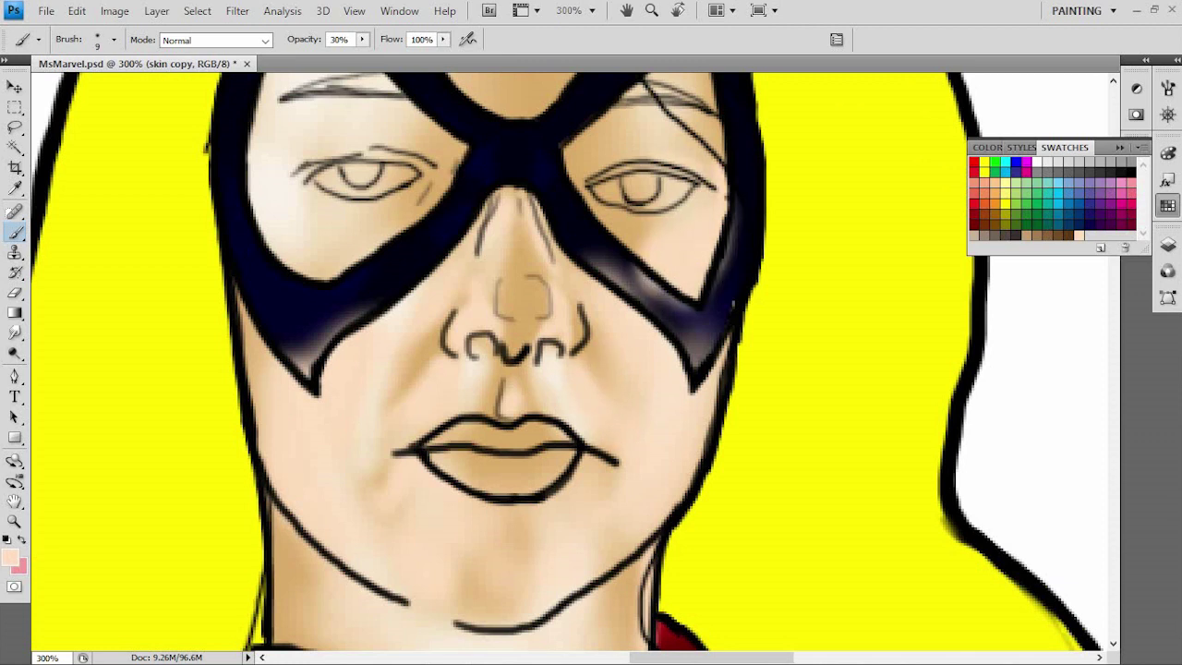
- Blend peach above the right-hand eye with a 35 px brush and soften the skin near the left-hand eye's inner corner
{"action": "key", "text": "bracketright"}
{"action": "key", "text": "bracketright"}
{"action": "key", "text": "bracketright"}
{"action": "key", "text": "bracketright"}
{"action": "key", "text": "bracketright"}
{"action": "key", "text": "bracketright"}
{"action": "left_click_drag", "start_coordinate": [577, 92], "coordinate": [743, 230]}
{"action": "left_click_drag", "start_coordinate": [554, 369], "coordinate": [617, 390]}
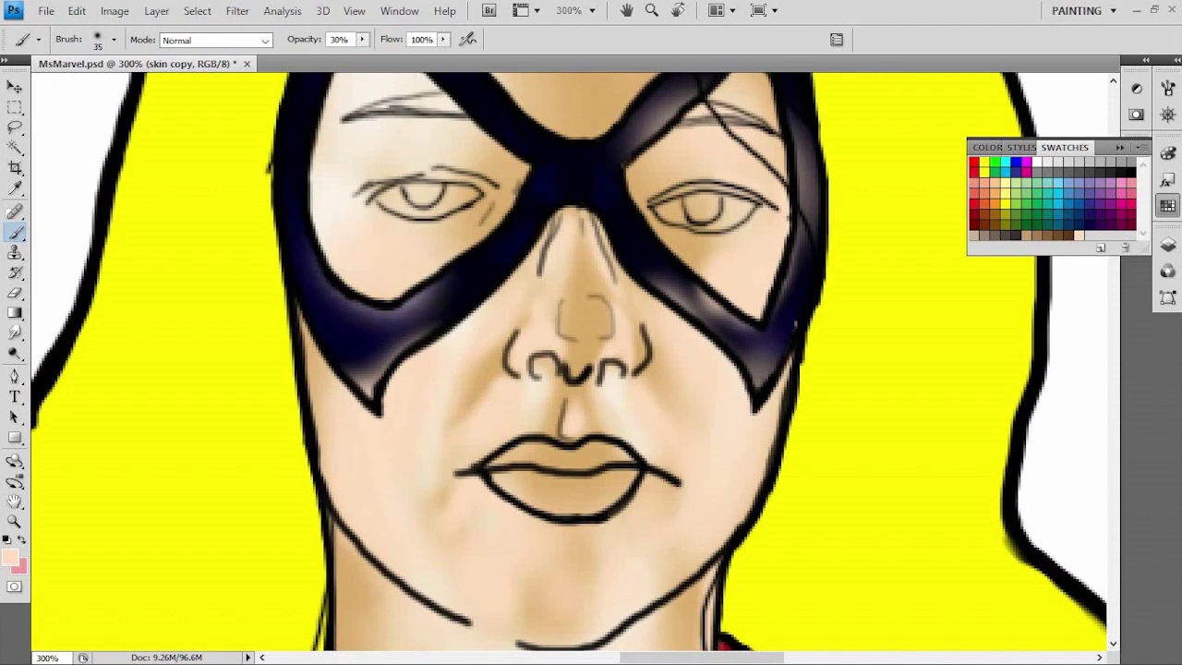
{"action": "left_click_drag", "start_coordinate": [500, 202], "coordinate": [451, 230]}
{"action": "left_click_drag", "start_coordinate": [554, 323], "coordinate": [559, 412]}
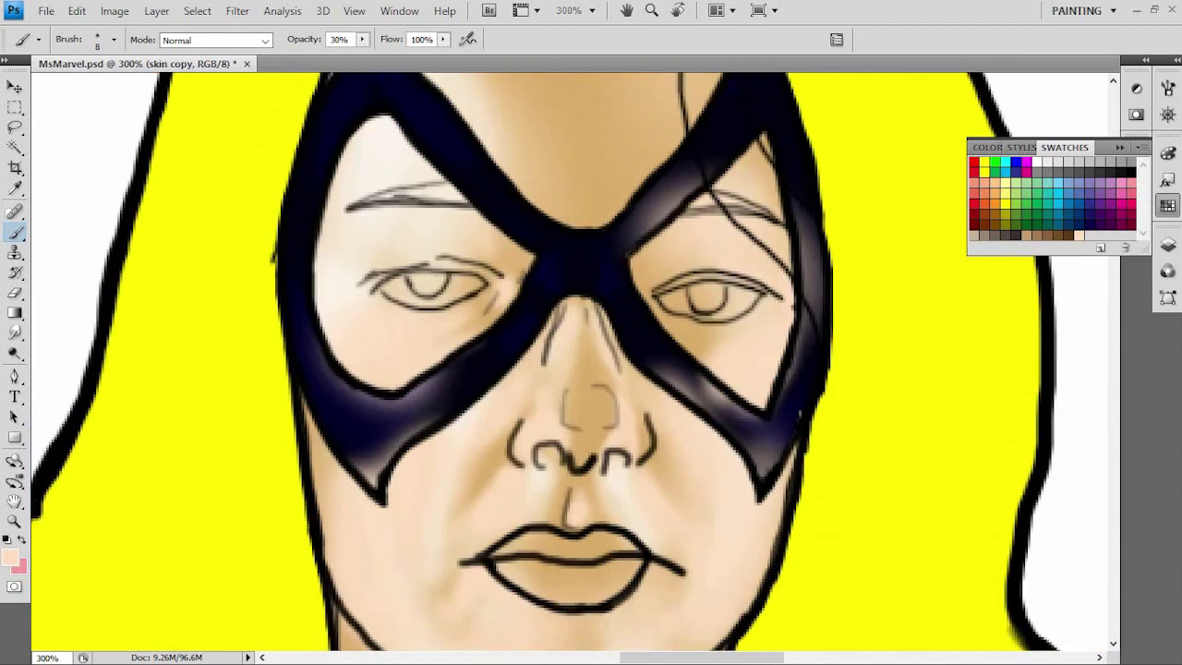
- Cover the skin around the left-hand eye with peach using a 25 px brush and refine the nose bridge with a smaller one
{"action": "left_click_drag", "start_coordinate": [305, 231], "coordinate": [434, 407]}
{"action": "left_click_drag", "start_coordinate": [305, 304], "coordinate": [387, 120]}
{"action": "left_click_drag", "start_coordinate": [406, 369], "coordinate": [457, 416]}
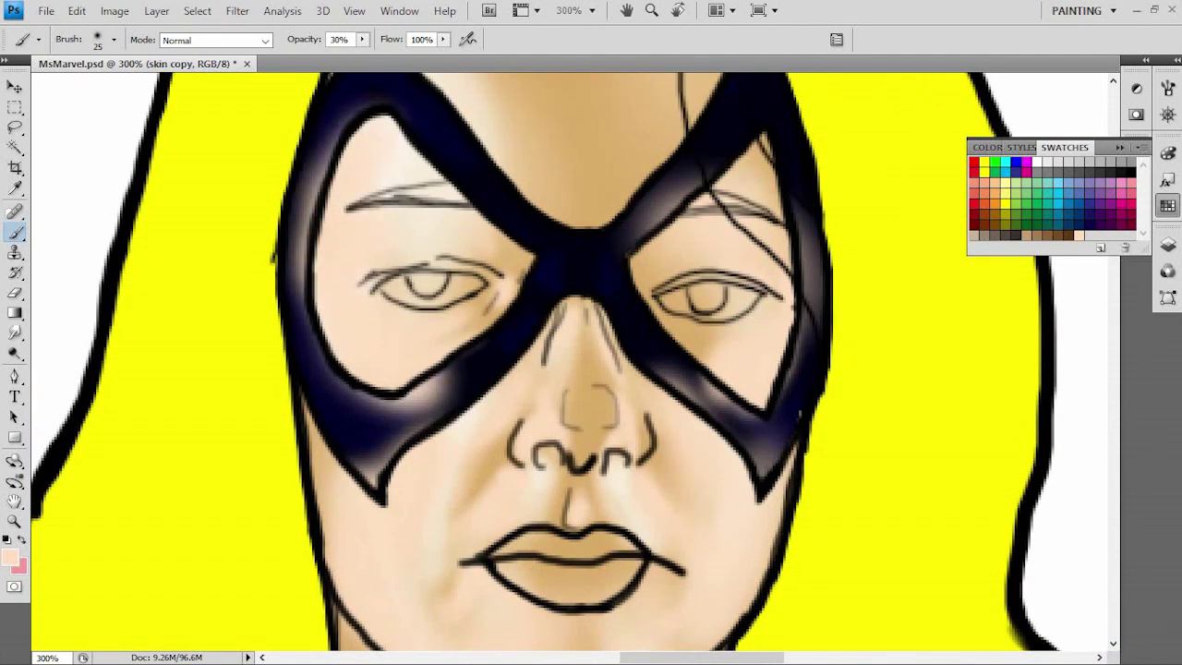
{"action": "left_click_drag", "start_coordinate": [554, 277], "coordinate": [523, 387]}
{"action": "key", "text": "["}
{"action": "key", "text": "["}
{"action": "key", "text": "["}
{"action": "mouse_move", "coordinate": [573, 244]}
{"action": "left_mouse_down"}
{"action": "mouse_move", "coordinate": [568, 287]}
{"action": "mouse_move", "coordinate": [582, 305]}
{"action": "mouse_move", "coordinate": [557, 341]}
{"action": "left_mouse_up"}
- Blend peach across the forehead and its edges along the mask with a 35 px brush at 30% opacity
{"action": "key", "text": "]"}
{"action": "key", "text": "]"}
{"action": "key", "text": "]"}
{"action": "key", "text": "]"}
{"action": "key", "text": "]"}
{"action": "mouse_move", "coordinate": [416, 185]}
{"action": "left_mouse_down"}
{"action": "mouse_move", "coordinate": [323, 277]}
{"action": "mouse_move", "coordinate": [628, 388]}
{"action": "left_mouse_up"}
{"action": "left_click_drag", "start_coordinate": [600, 277], "coordinate": [369, 130]}
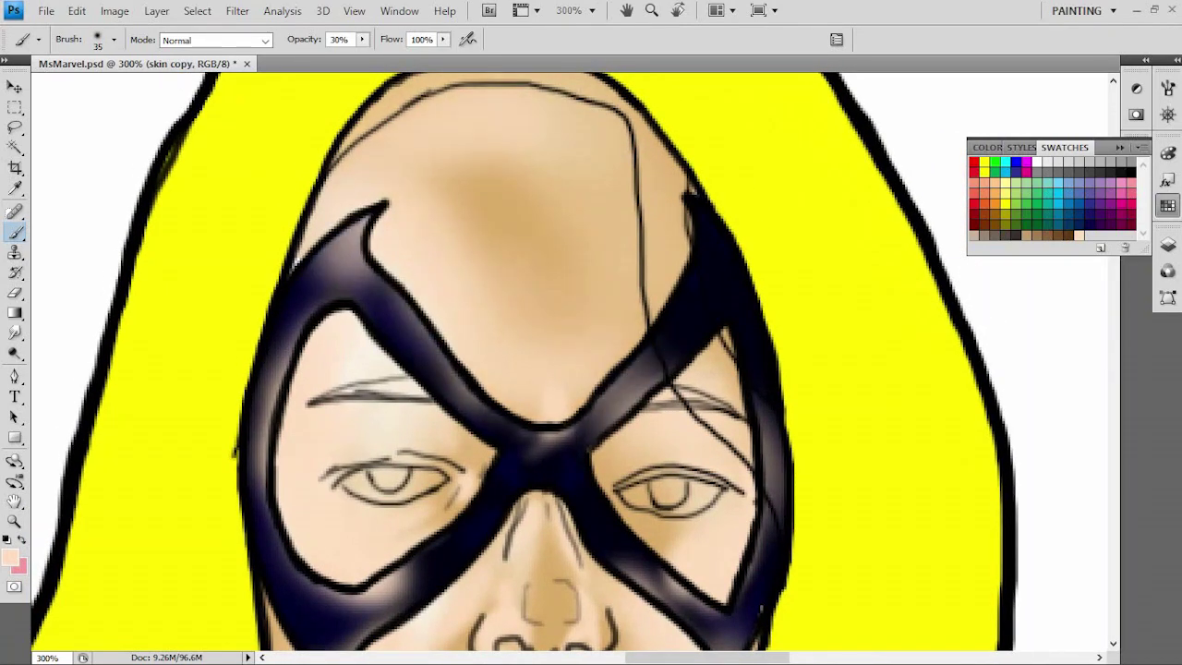
{"action": "left_click_drag", "start_coordinate": [443, 157], "coordinate": [572, 268]}
{"action": "scroll", "coordinate": [572, 360], "scroll_direction": "down", "scroll_amount": 4}
{"action": "key", "text": "ctrl+minus"}
{"action": "key", "text": "ctrl+minus"}
{"action": "key", "text": "ctrl+minus"}
{"action": "key", "text": "ctrl+minus"}
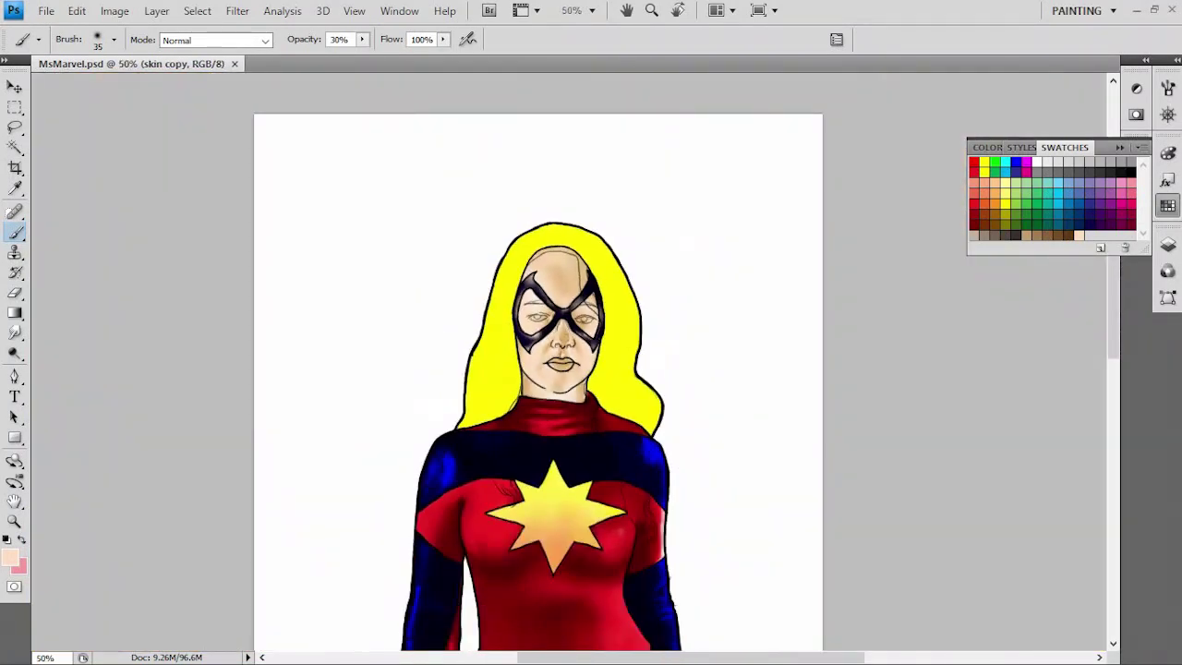
- Smooth the thigh skin with further peach strokes using a 50 px brush at 30% opacity
{"action": "scroll", "coordinate": [573, 360], "scroll_direction": "down", "scroll_amount": 5}
{"action": "key", "text": "]"}
{"action": "key", "text": "]"}
{"action": "key", "text": "]"}
{"action": "left_click_drag", "start_coordinate": [531, 347], "coordinate": [554, 277]}
{"action": "left_click_drag", "start_coordinate": [582, 337], "coordinate": [596, 249]}
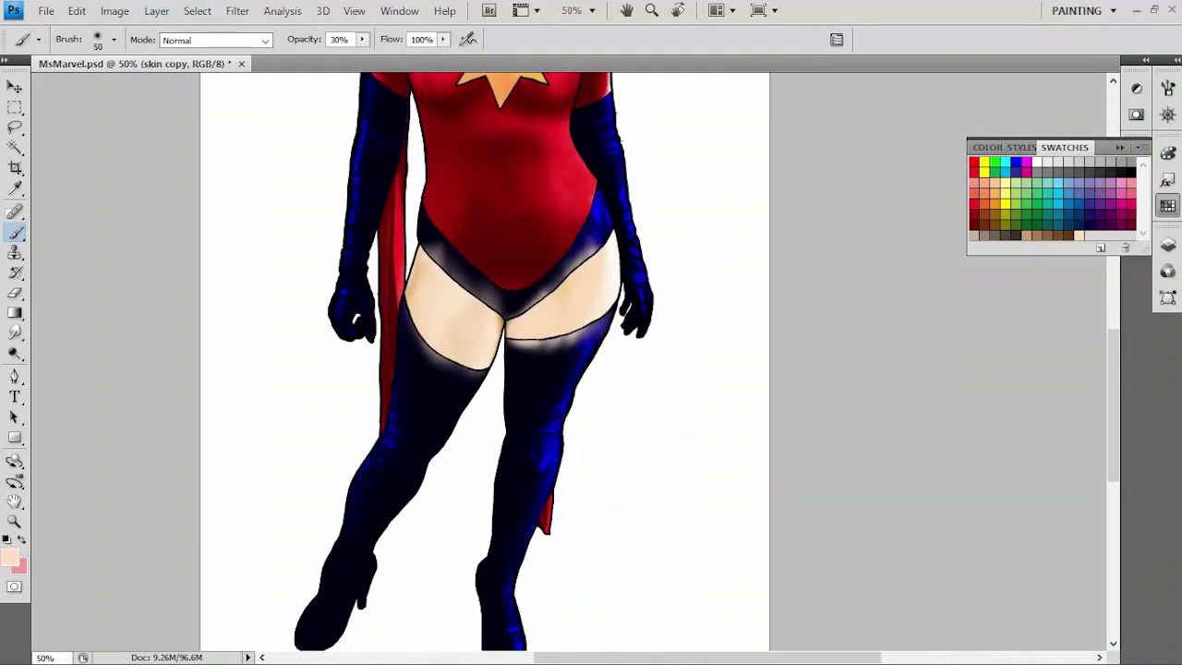
- Select everything outside the skin areas on the skin copy layer with the Magic Wand at tolerance 2
{"action": "scroll", "coordinate": [480, 360], "scroll_direction": "up", "scroll_amount": 8}
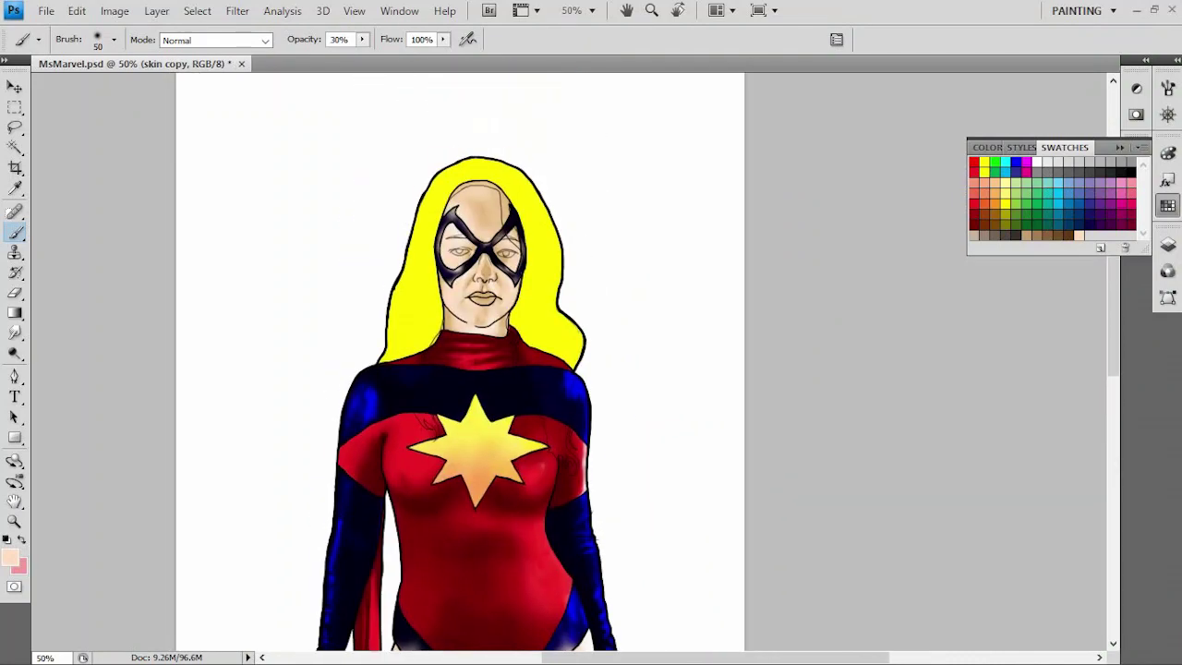
{"action": "key", "text": "F7"}
{"action": "scroll", "coordinate": [1043, 416], "scroll_direction": "down", "scroll_amount": 3}
{"action": "left_click", "coordinate": [1029, 455]}
{"action": "key", "text": "w"}
{"action": "left_click", "coordinate": [1005, 455], "text": "ctrl"}
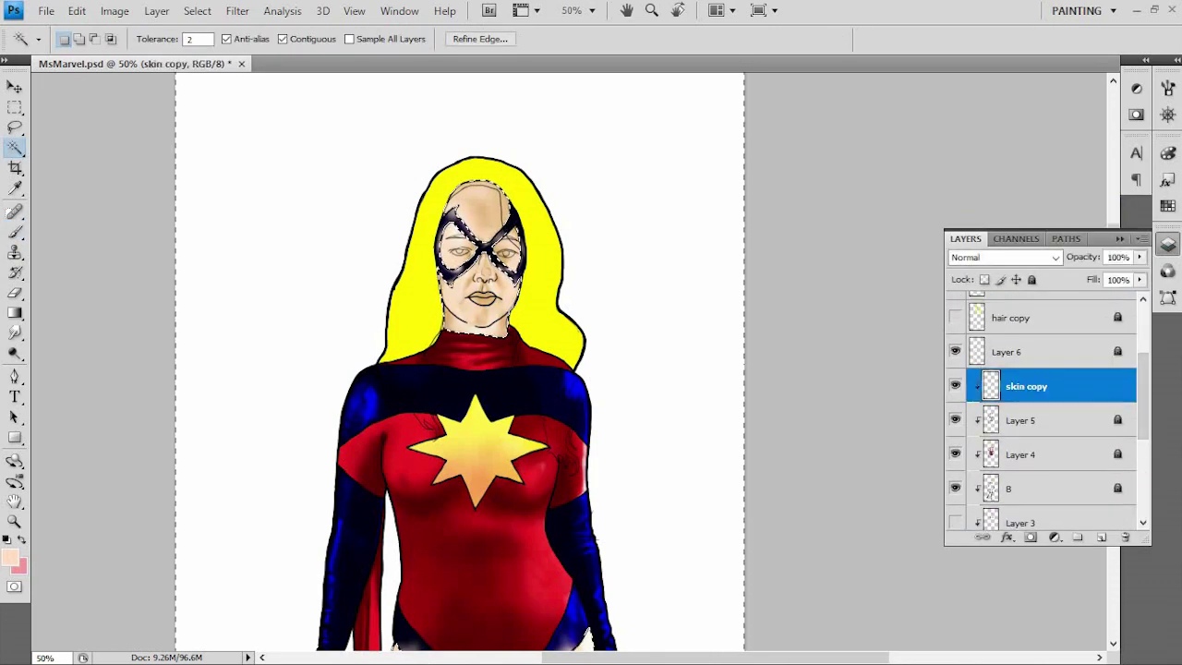
- Erase the peach overspill outside the skin with a 900 px eraser at 100% opacity and drop the selection
{"action": "key", "text": "ctrl+minus"}
{"action": "key", "text": "e"}
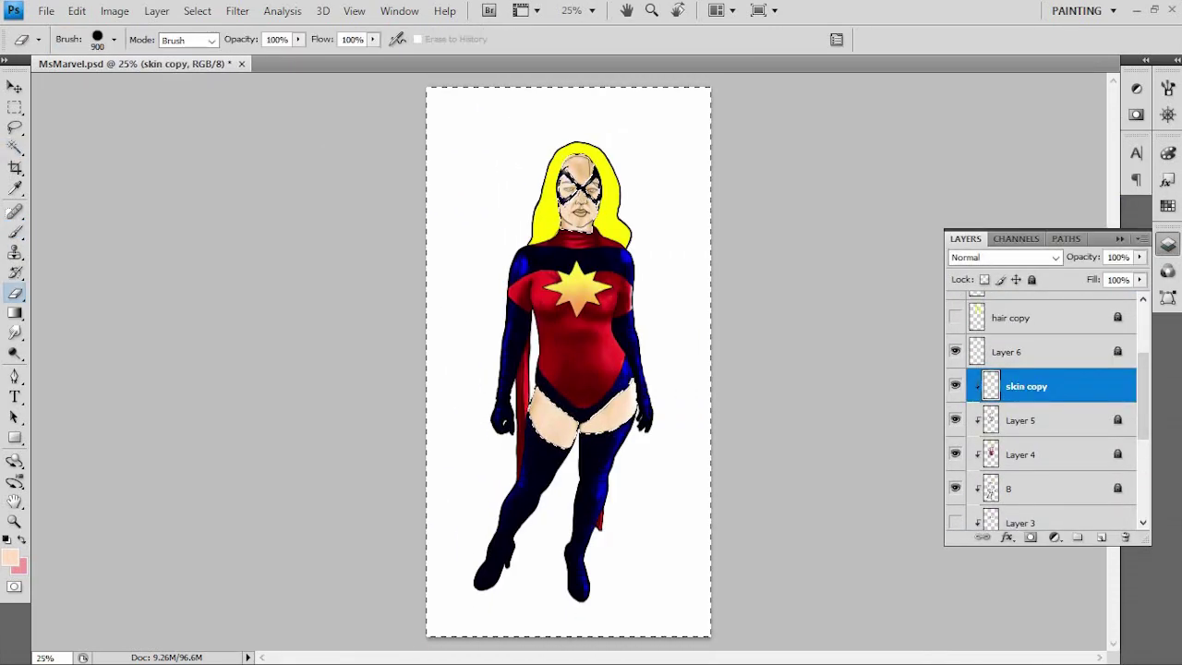
{"action": "key", "text": "ctrl+d"}
{"action": "key", "text": "0"}
{"action": "key", "text": "ctrl+minus"}
{"action": "key", "text": "ctrl+plus"}
{"action": "key", "text": "ctrl+plus"}
{"action": "key", "text": "ctrl+plus"}
{"action": "key", "text": "ctrl+plus"}
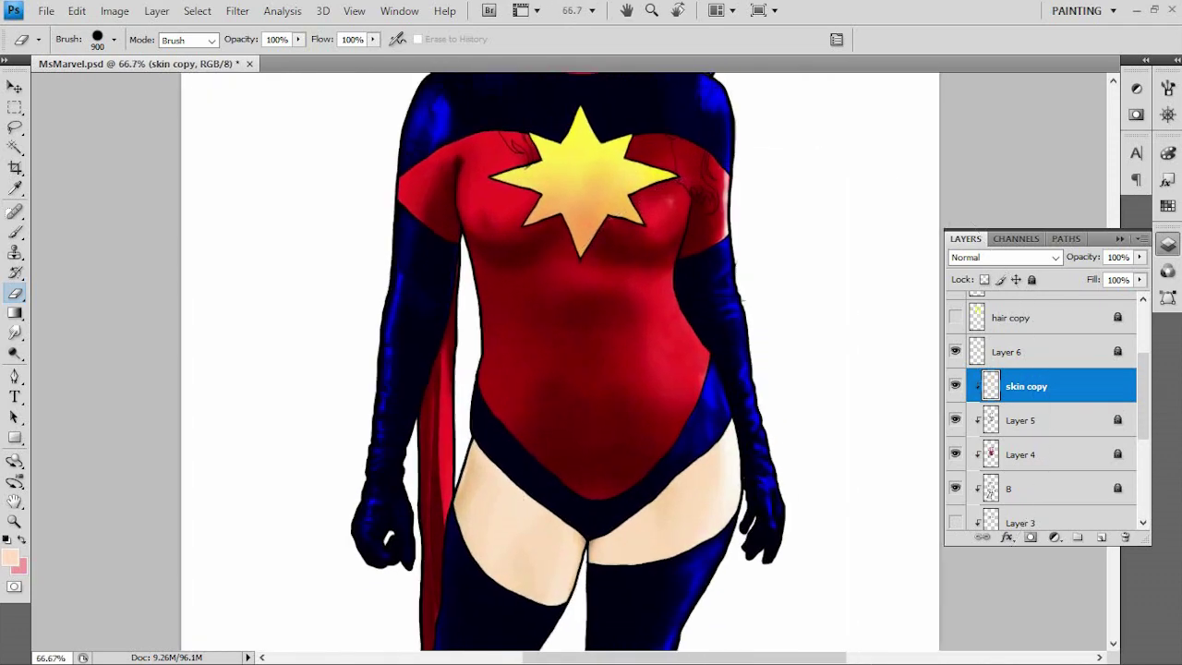
- Set the foreground color to light orange and shade both sides of the neck with a 25 px brush at 30% opacity
{"action": "scroll", "coordinate": [673, 224], "scroll_direction": "up", "scroll_amount": 5}
{"action": "left_click", "coordinate": [11, 557]}
{"action": "left_click", "coordinate": [973, 221]}
{"action": "left_click", "coordinate": [911, 212]}
{"action": "left_click", "coordinate": [1162, 199]}
{"action": "key", "text": "b"}
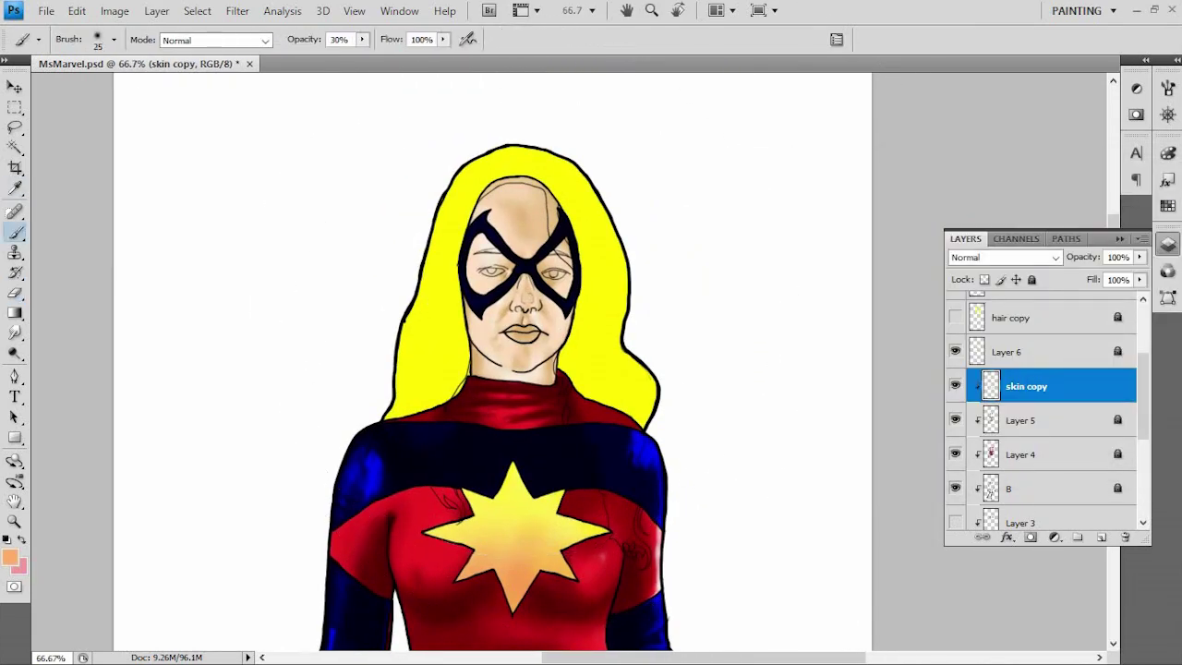
{"action": "key", "text": "ctrl+plus"}
{"action": "key", "text": "ctrl+plus"}
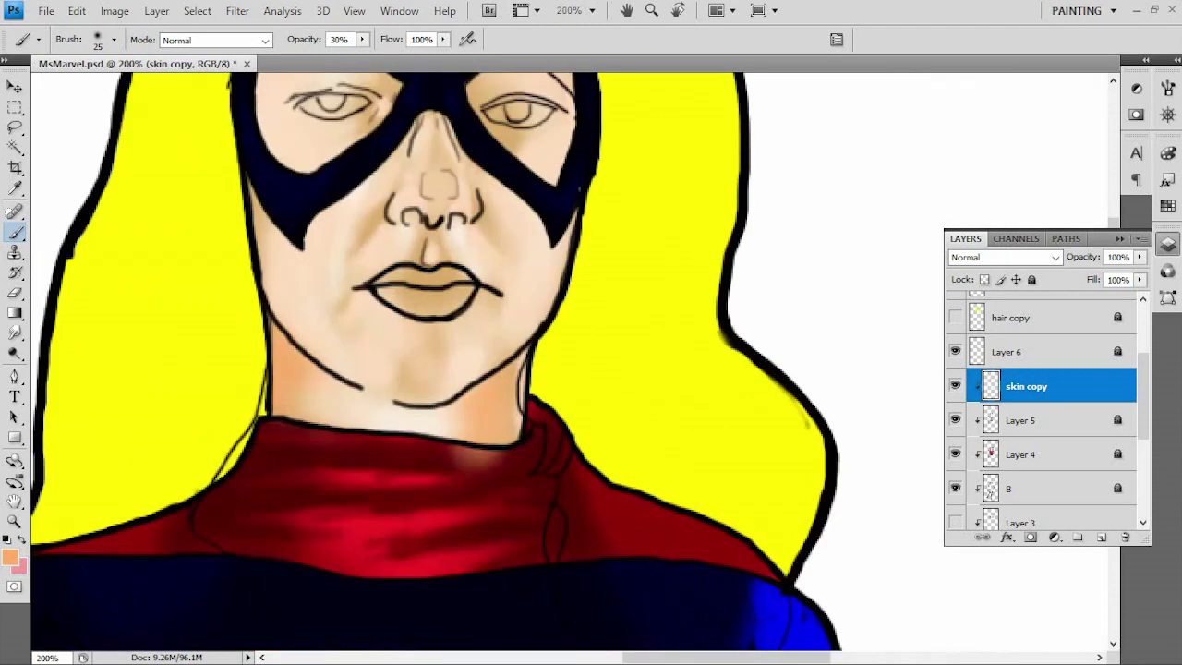
- Shade along the jawline, chin and below the lower lip in light orange with a 9 px brush
{"action": "key", "text": "bracketleft"}
{"action": "key", "text": "bracketleft"}
{"action": "left_click_drag", "start_coordinate": [565, 246], "coordinate": [543, 351]}
{"action": "left_click_drag", "start_coordinate": [486, 399], "coordinate": [410, 438]}
{"action": "left_click_drag", "start_coordinate": [281, 352], "coordinate": [269, 321]}
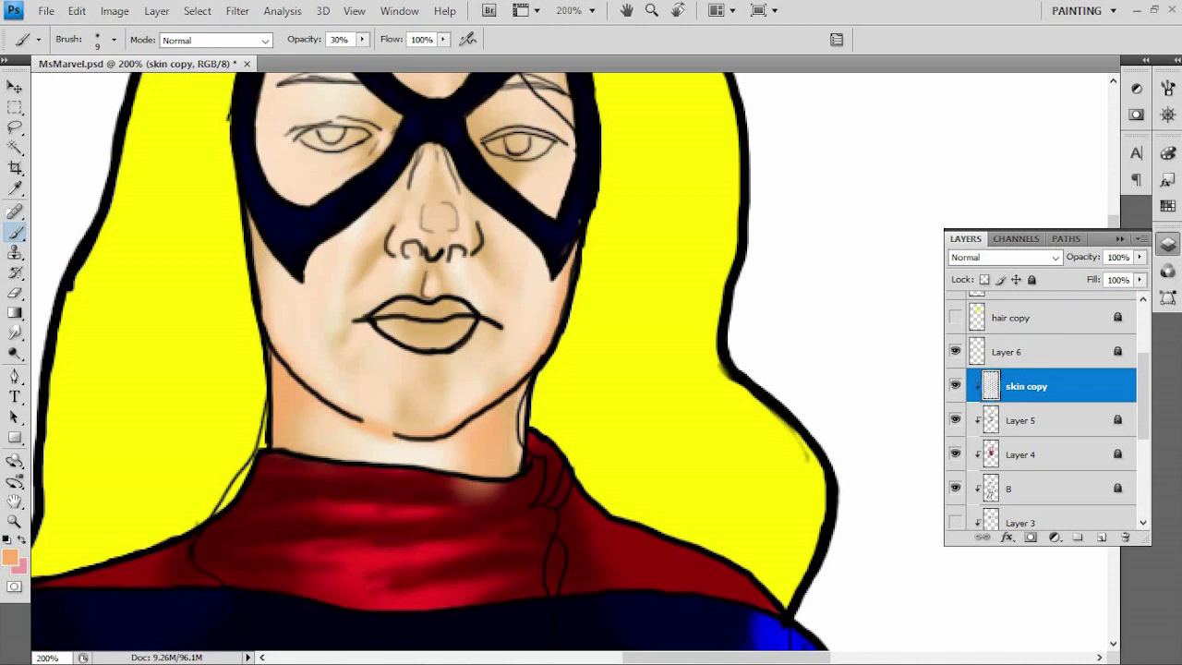
{"action": "mouse_move", "coordinate": [414, 346]}
{"action": "left_mouse_down"}
{"action": "mouse_move", "coordinate": [380, 360]}
{"action": "mouse_move", "coordinate": [476, 364]}
{"action": "left_mouse_up"}
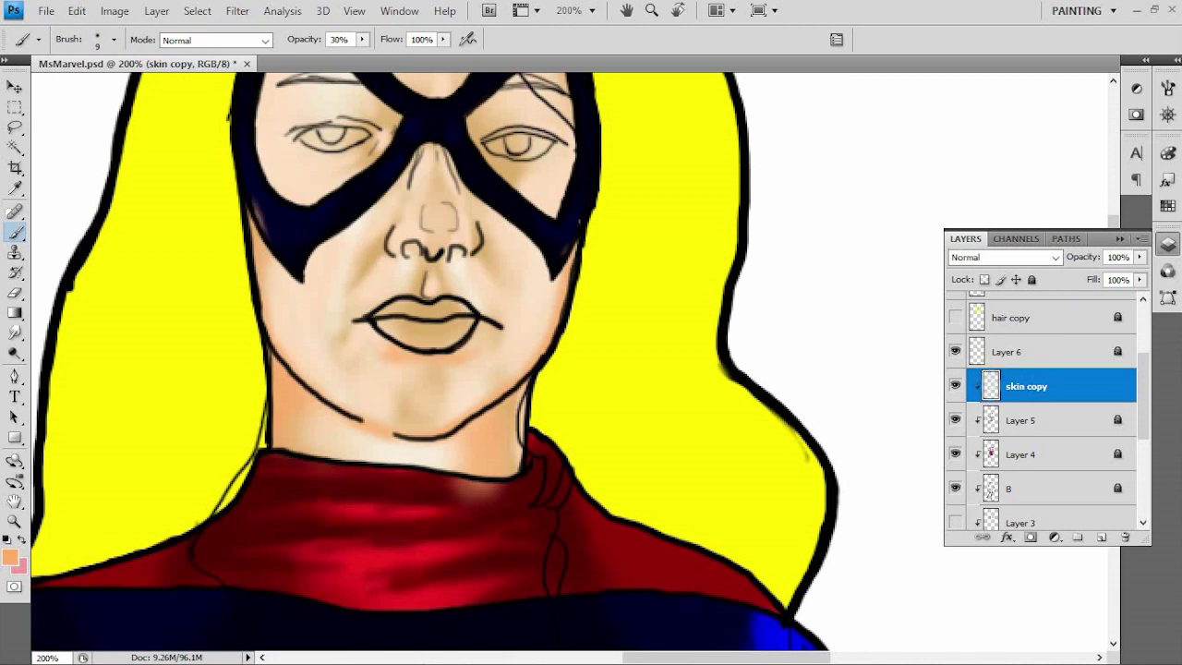
- Add light orange shading along the sides of the nose and the nostrils with 8 px and 5 px brushes
{"action": "key", "text": "bracketleft"}
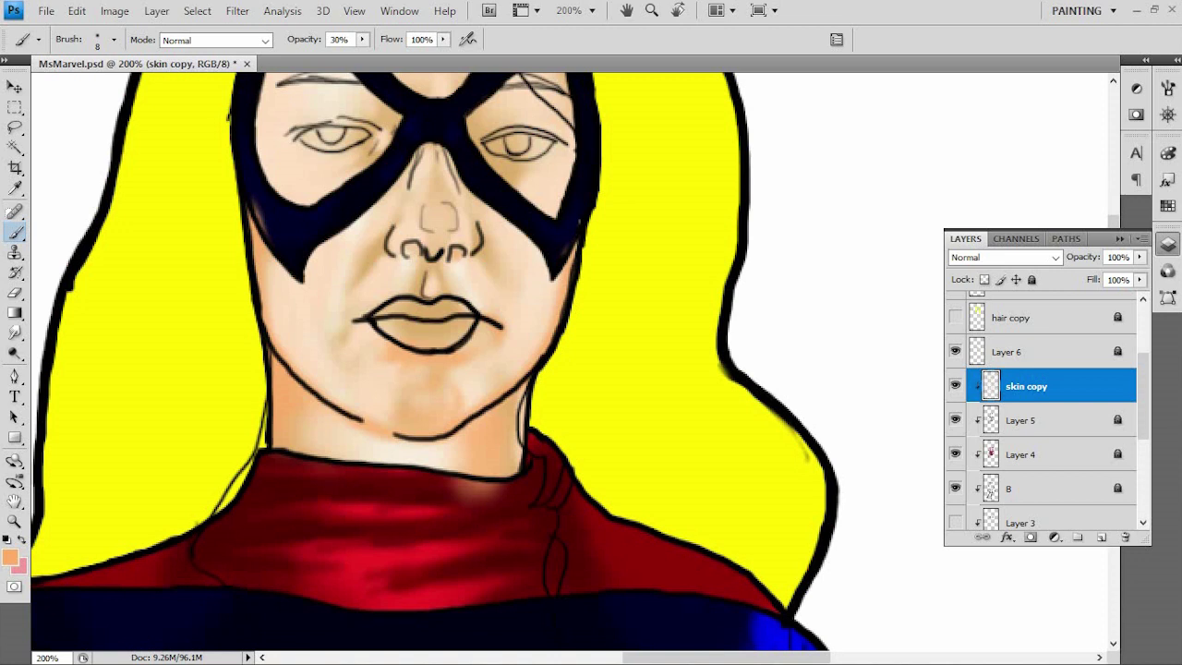
{"action": "left_click_drag", "start_coordinate": [469, 187], "coordinate": [473, 218]}
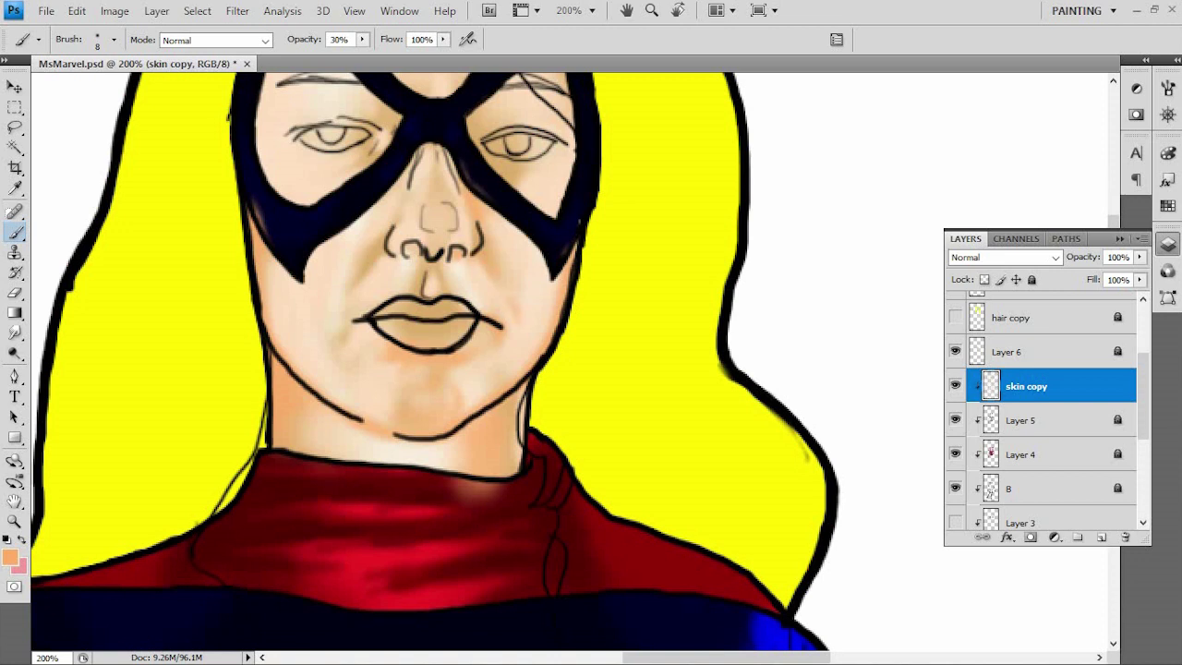
{"action": "key", "text": "bracketleft"}
{"action": "key", "text": "bracketleft"}
{"action": "key", "text": "bracketleft"}
{"action": "mouse_move", "coordinate": [405, 247]}
{"action": "left_mouse_down"}
{"action": "mouse_move", "coordinate": [416, 256]}
{"action": "mouse_move", "coordinate": [384, 233]}
{"action": "left_mouse_up"}
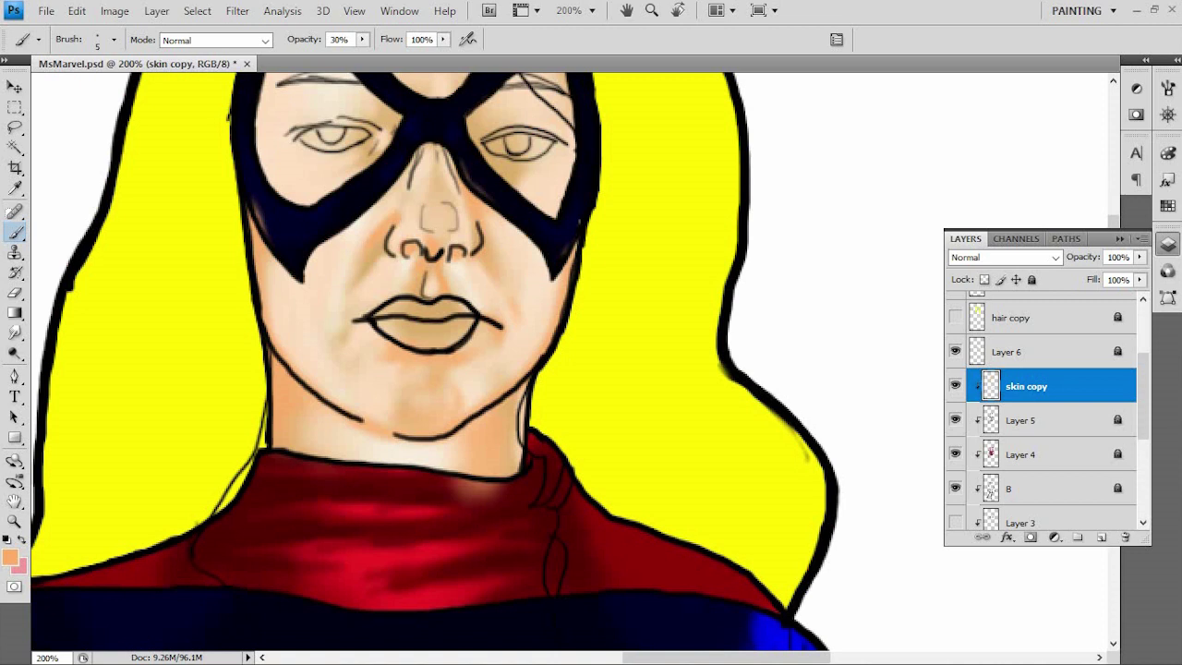
- Shade the nose bridge, the cheek beside it and the skin around the right-hand eye in light orange, up to 10 px
{"action": "left_click_drag", "start_coordinate": [381, 176], "coordinate": [403, 201]}
{"action": "left_click_drag", "start_coordinate": [356, 206], "coordinate": [376, 221]}
{"action": "left_click_drag", "start_coordinate": [429, 153], "coordinate": [430, 173]}
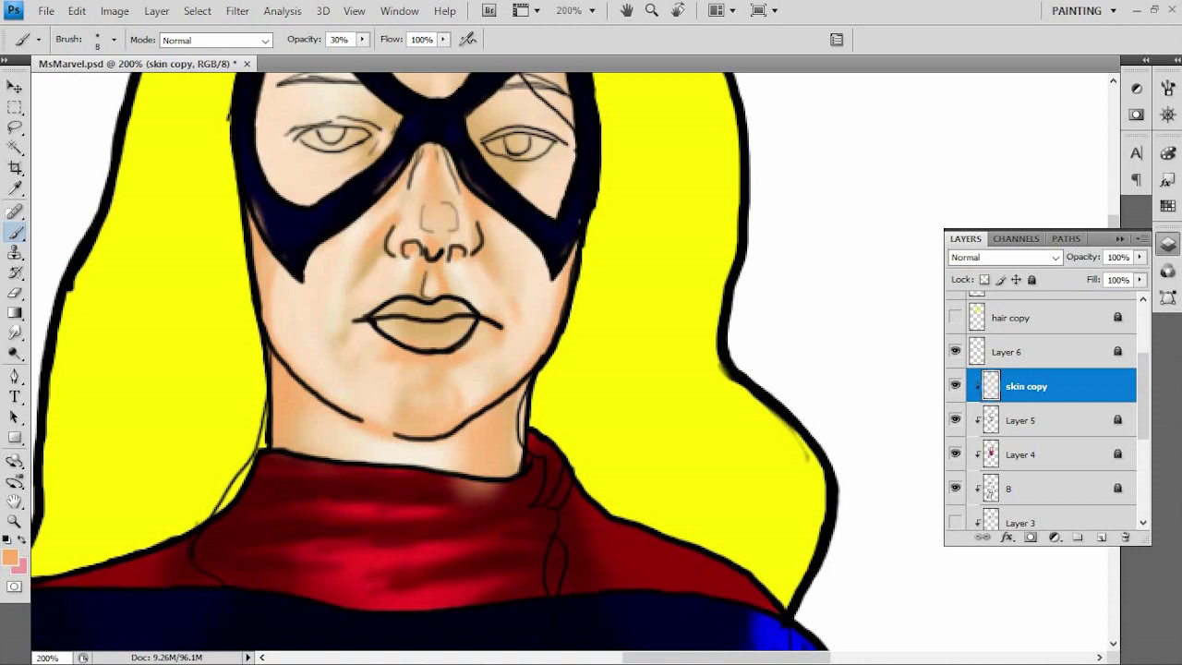
{"action": "mouse_move", "coordinate": [519, 181]}
{"action": "left_mouse_down"}
{"action": "mouse_move", "coordinate": [526, 194]}
{"action": "mouse_move", "coordinate": [539, 170]}
{"action": "left_mouse_up"}
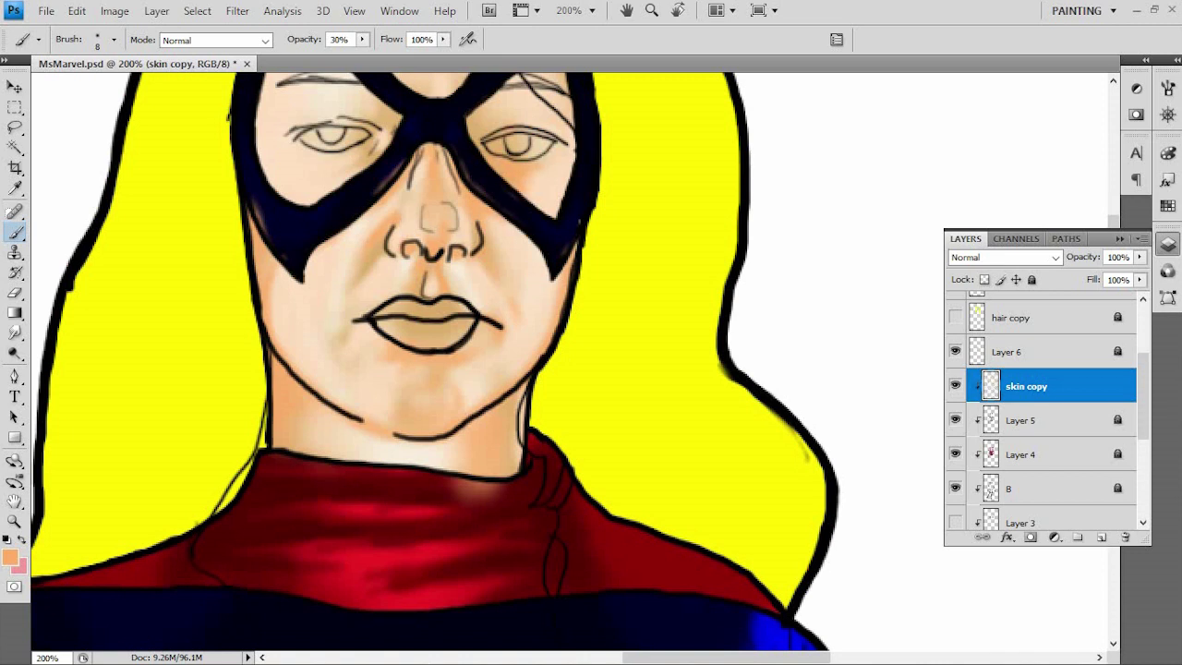
{"action": "key", "text": "bracketright"}
{"action": "key", "text": "bracketright"}
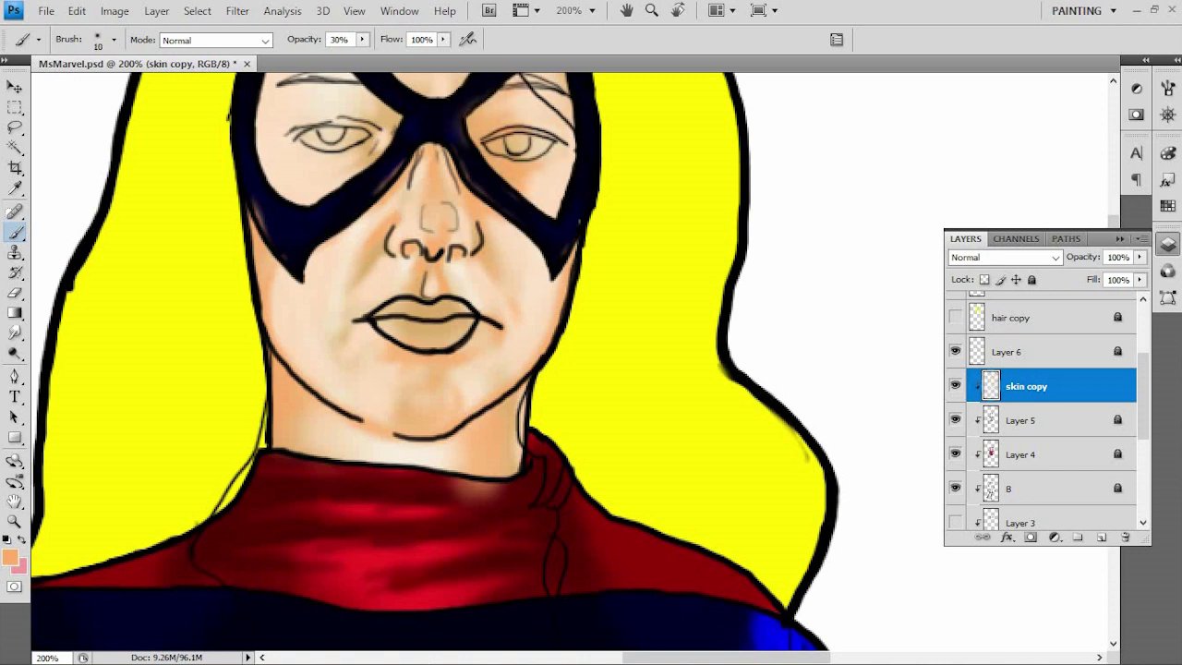
{"action": "left_click_drag", "start_coordinate": [572, 134], "coordinate": [576, 222]}
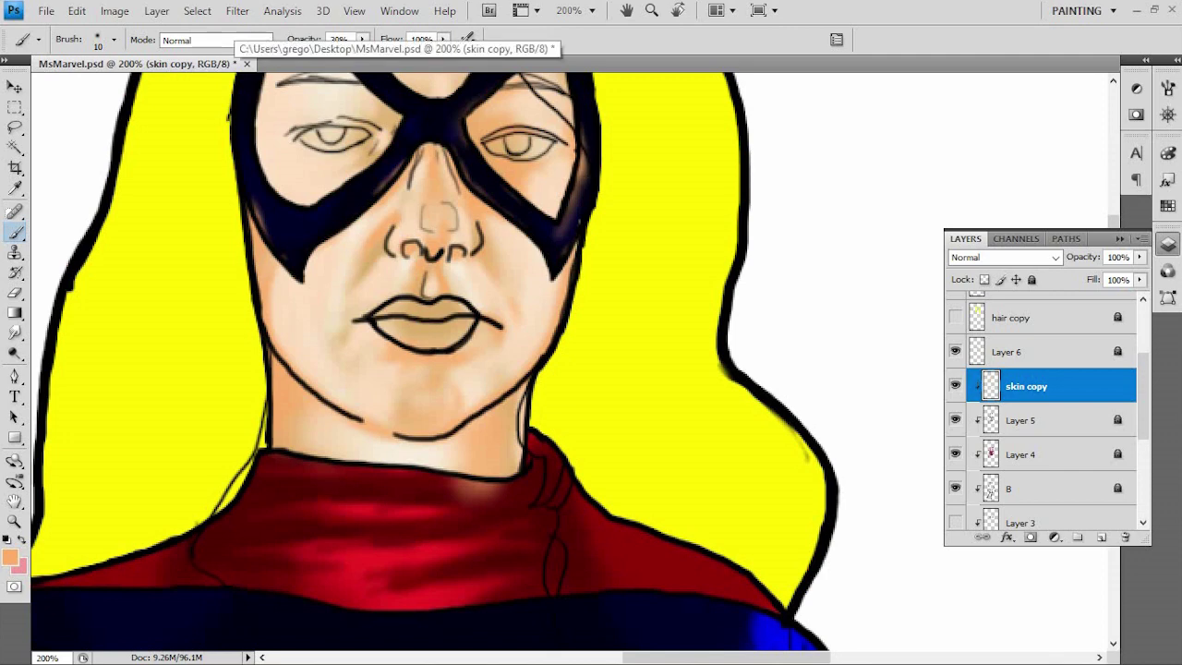
- Shade the inner corner and underside of the left-hand eye in light orange with a 9 px brush at 30% opacity
{"action": "scroll", "coordinate": [443, 369], "scroll_direction": "up", "scroll_amount": 4}
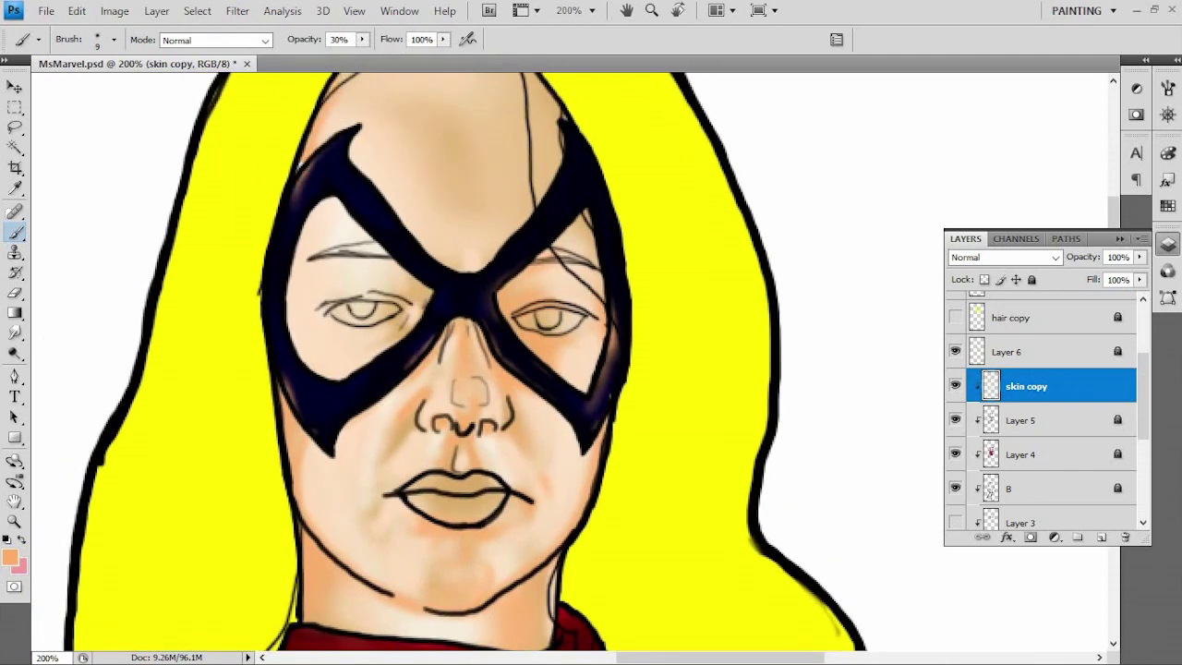
{"action": "left_click_drag", "start_coordinate": [367, 334], "coordinate": [417, 312]}
{"action": "left_click_drag", "start_coordinate": [368, 362], "coordinate": [391, 342]}
- Softly shade above the left-hand eye in light orange at 10% opacity, and fill the lips with a 5 px brush at 100% opacity
{"action": "key", "text": "bracketright"}
{"action": "key", "text": "bracketright"}
{"action": "key", "text": "bracketright"}
{"action": "key", "text": "bracketright"}
{"action": "key", "text": "bracketright"}
{"action": "key", "text": "bracketright"}
{"action": "key", "text": "bracketright"}
{"action": "key", "text": "bracketright"}
{"action": "key", "text": "1"}
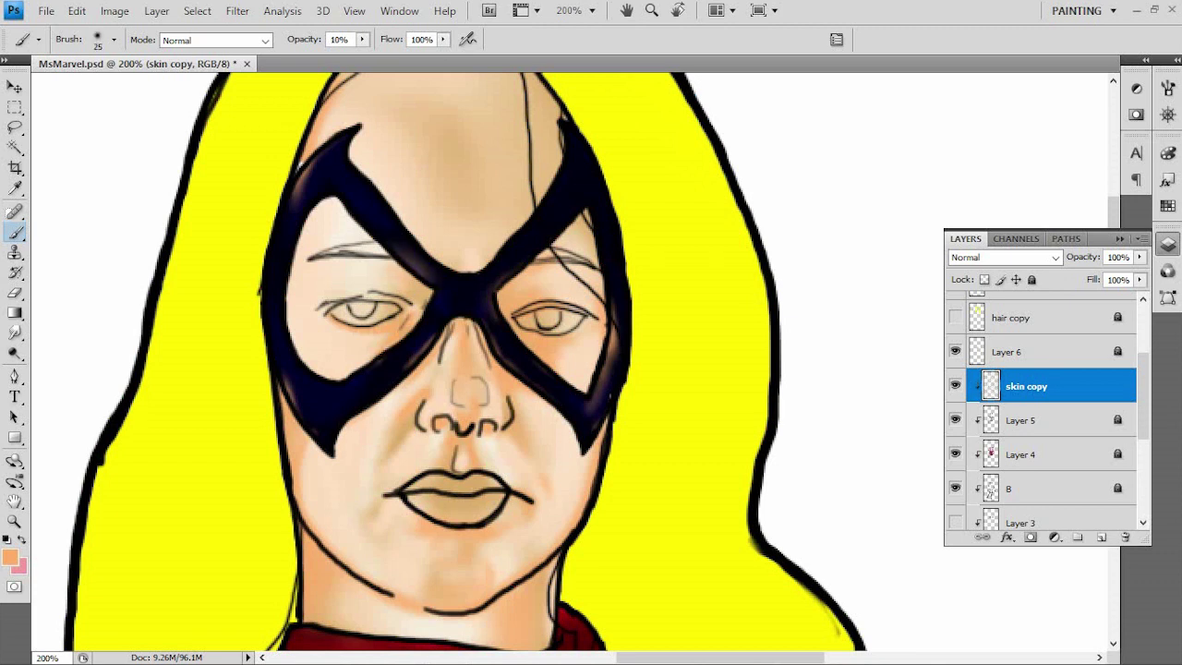
{"action": "left_click_drag", "start_coordinate": [322, 308], "coordinate": [390, 290]}
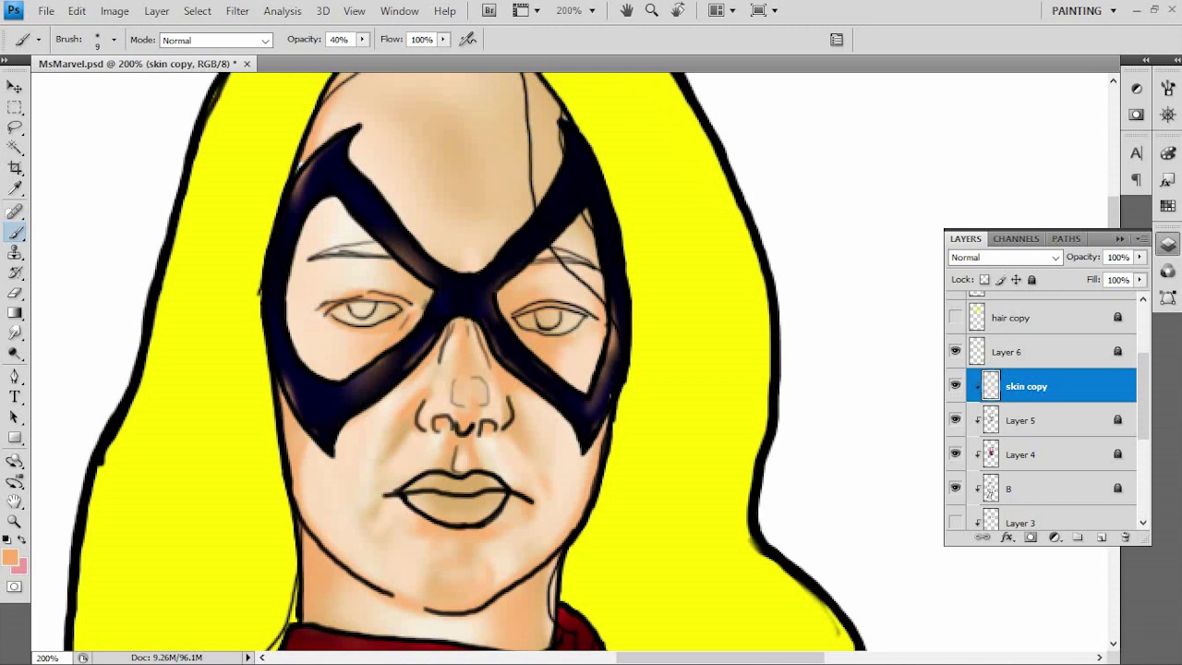
{"action": "key", "text": "bracketleft"}
{"action": "key", "text": "bracketleft"}
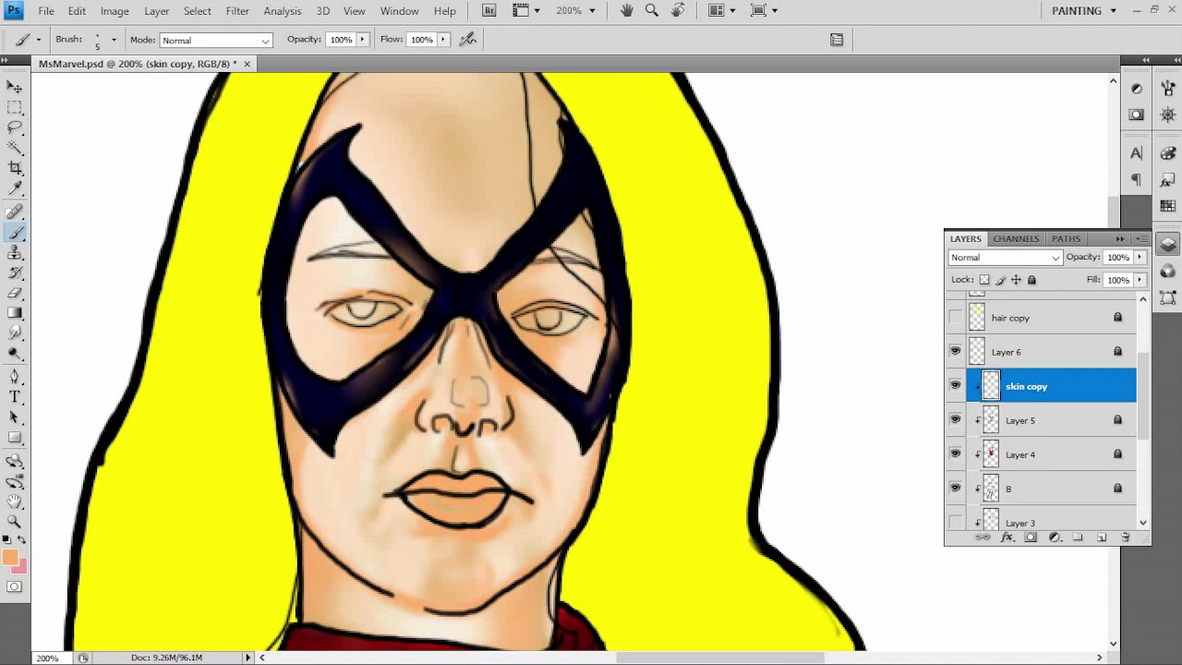
- Shade the inner edge of the left-hand thigh in light orange with a 25 px brush at 10% opacity
{"action": "scroll", "coordinate": [360, 310], "scroll_direction": "down", "scroll_amount": 10}
{"action": "scroll", "coordinate": [360, 310], "scroll_direction": "up", "scroll_amount": 5}
{"action": "key", "text": "bracketright"}
{"action": "key", "text": "bracketright"}
{"action": "key", "text": "bracketright"}
{"action": "key", "text": "bracketright"}
{"action": "key", "text": "bracketright"}
{"action": "key", "text": "bracketright"}
{"action": "key", "text": "1"}
{"action": "key", "text": "bracketleft"}
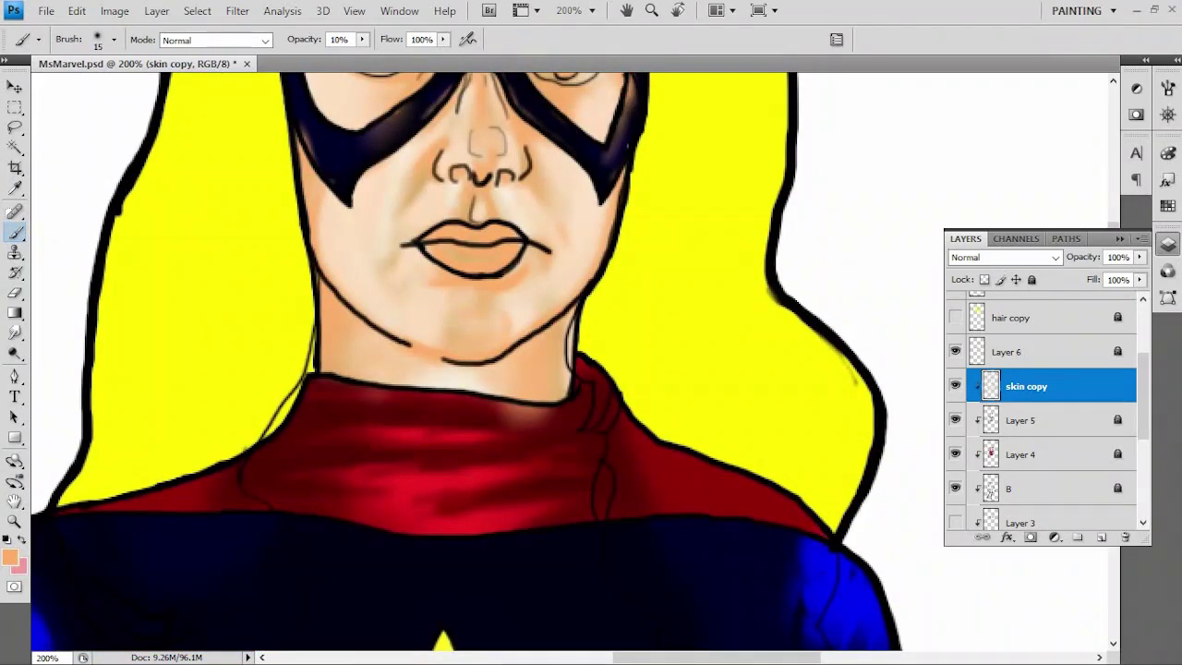
{"action": "scroll", "coordinate": [554, 369], "scroll_direction": "down", "scroll_amount": 15}
{"action": "key", "text": "bracketright"}
{"action": "key", "text": "bracketright"}
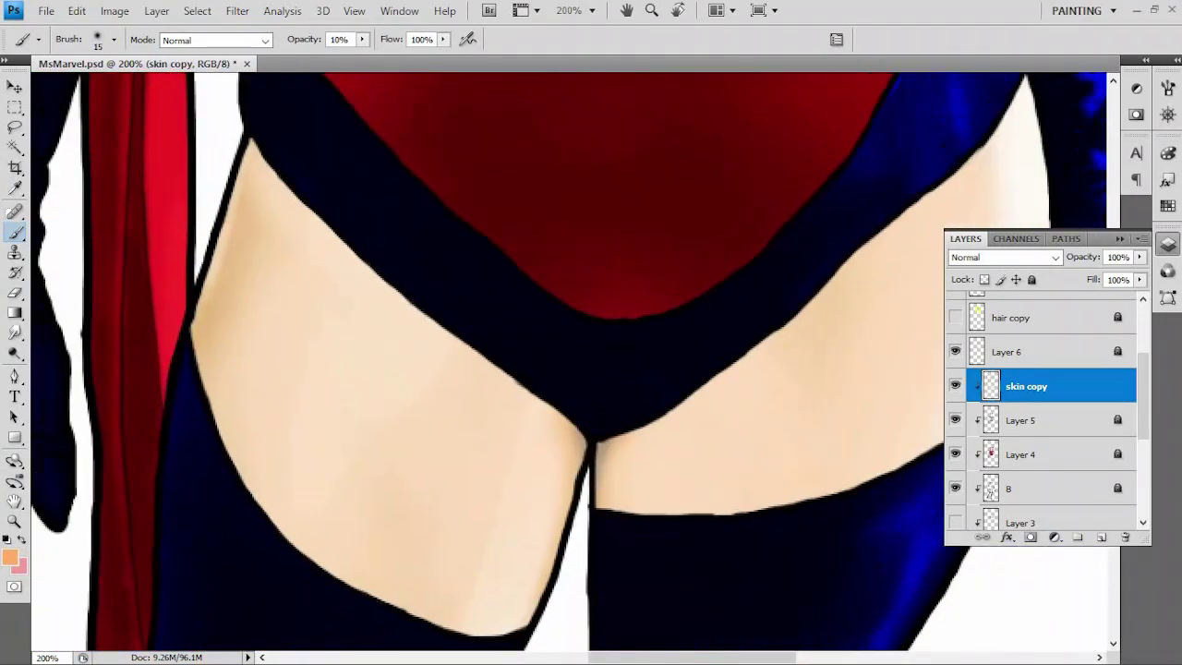
{"action": "mouse_move", "coordinate": [543, 378]}
{"action": "left_mouse_down"}
{"action": "mouse_move", "coordinate": [568, 395]}
{"action": "mouse_move", "coordinate": [559, 409]}
{"action": "left_mouse_up"}
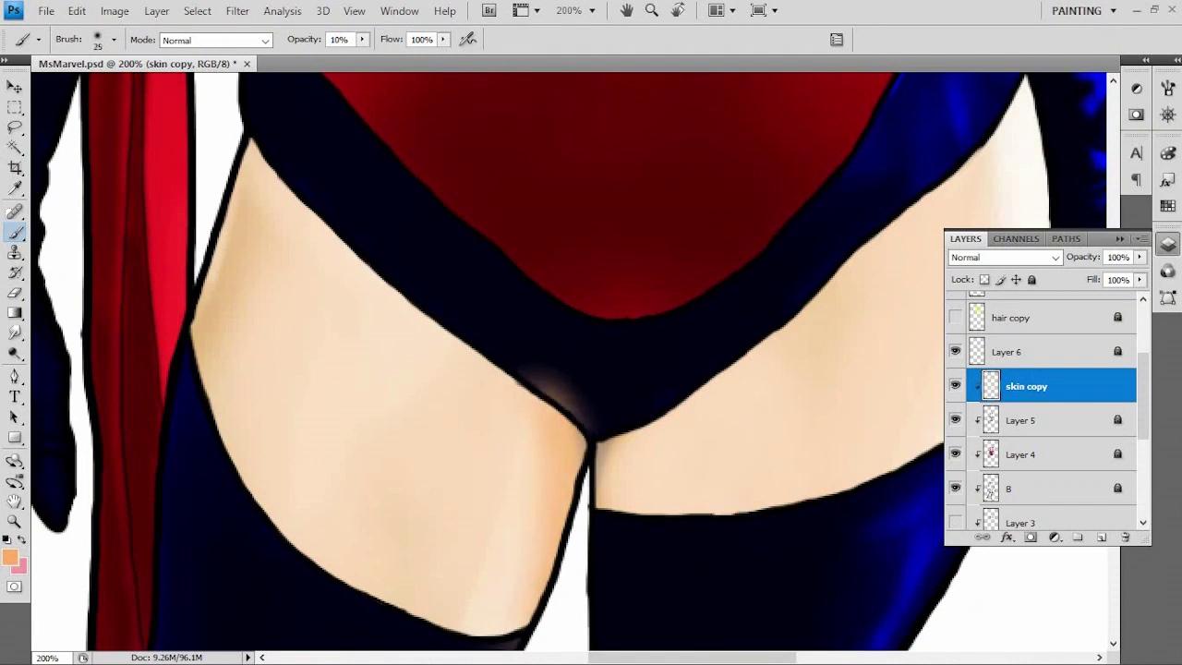
- Shade the outer and upper edges of the left-hand thigh in light orange with a 30 px brush
{"action": "key", "text": "bracketright"}
{"action": "key", "text": "bracketright"}
{"action": "left_click_drag", "start_coordinate": [237, 286], "coordinate": [231, 381]}
{"action": "left_click_drag", "start_coordinate": [231, 445], "coordinate": [227, 510]}
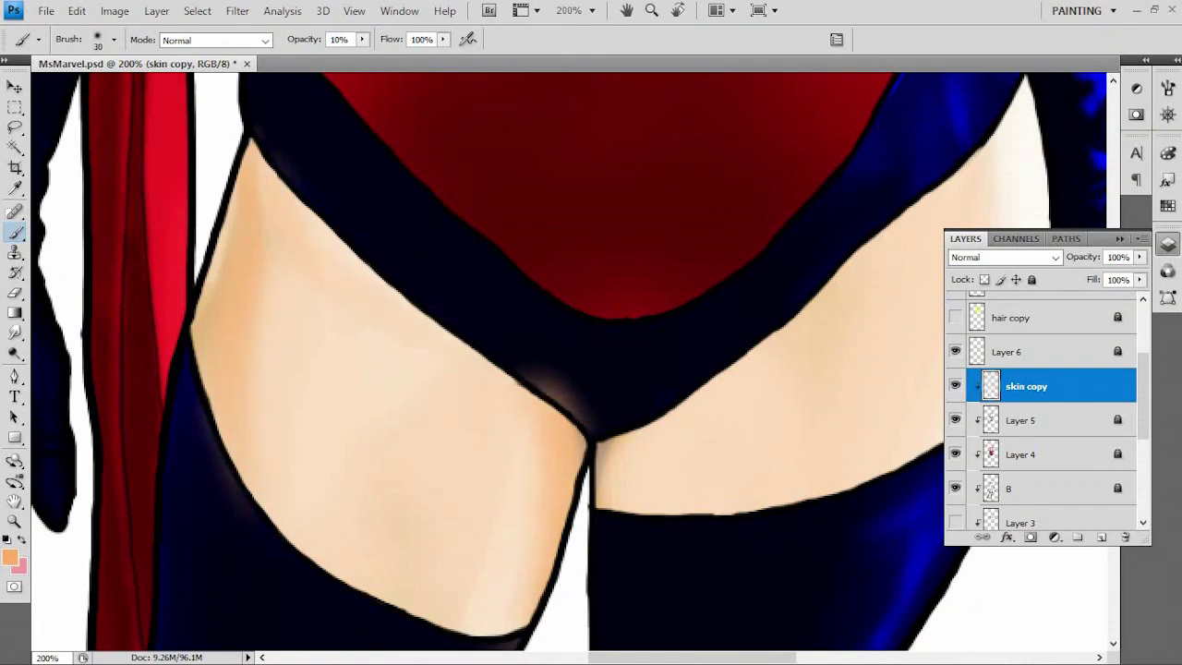
{"action": "left_click_drag", "start_coordinate": [374, 259], "coordinate": [555, 397]}
- Blend light orange down the middle of the left-hand thigh with a larger brush at 10% opacity
{"action": "key", "text": "bracketright"}
{"action": "key", "text": "bracketright"}
{"action": "key", "text": "bracketright"}
{"action": "key", "text": "bracketright"}
{"action": "mouse_move", "coordinate": [277, 304]}
{"action": "left_mouse_down"}
{"action": "mouse_move", "coordinate": [323, 462]}
{"action": "mouse_move", "coordinate": [387, 480]}
{"action": "mouse_move", "coordinate": [434, 573]}
{"action": "mouse_move", "coordinate": [305, 638]}
{"action": "left_mouse_up"}
{"action": "key", "text": "bracketleft"}
{"action": "key", "text": "bracketleft"}
- Shade the right-hand thigh in light orange along the costume edge, stocking edge and middle with a 50 px brush
{"action": "left_click_drag", "start_coordinate": [591, 369], "coordinate": [422, 340]}
{"action": "left_click_drag", "start_coordinate": [462, 203], "coordinate": [457, 351]}
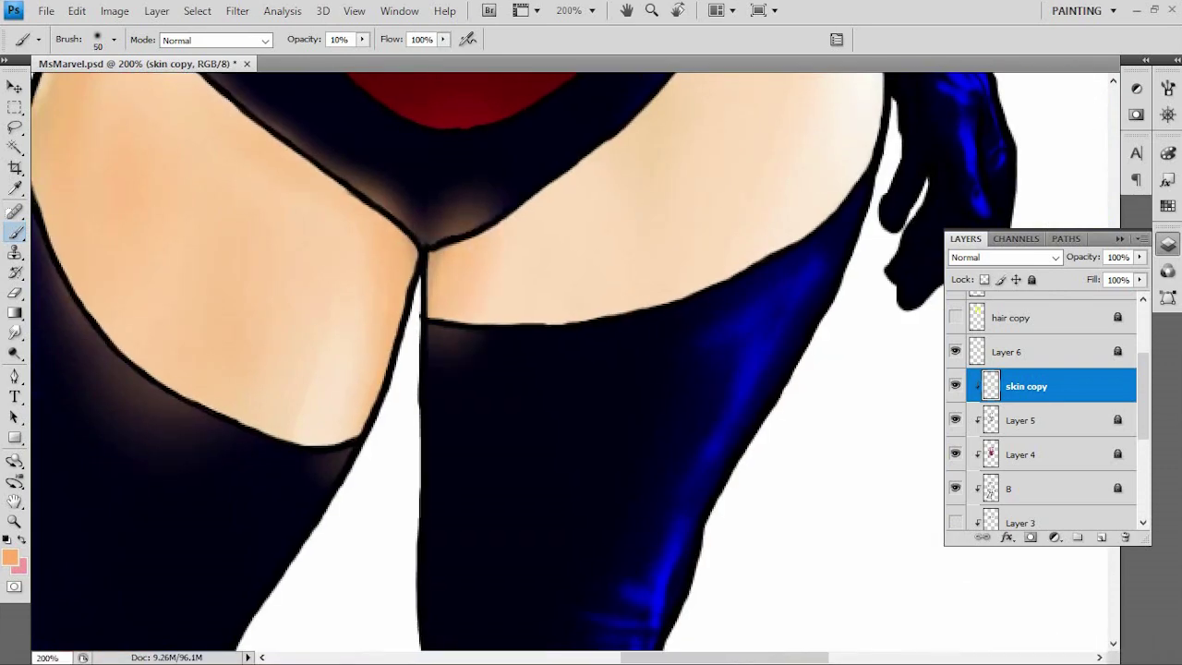
{"action": "left_click_drag", "start_coordinate": [554, 157], "coordinate": [475, 222]}
{"action": "left_click_drag", "start_coordinate": [554, 370], "coordinate": [448, 356]}
{"action": "left_click_drag", "start_coordinate": [702, 101], "coordinate": [674, 231]}
{"action": "mouse_move", "coordinate": [661, 429]}
{"action": "left_mouse_down"}
{"action": "mouse_move", "coordinate": [563, 504]}
{"action": "mouse_move", "coordinate": [444, 526]}
{"action": "left_mouse_up"}
{"action": "left_click_drag", "start_coordinate": [536, 249], "coordinate": [453, 310]}
{"action": "left_click_drag", "start_coordinate": [554, 323], "coordinate": [418, 427]}
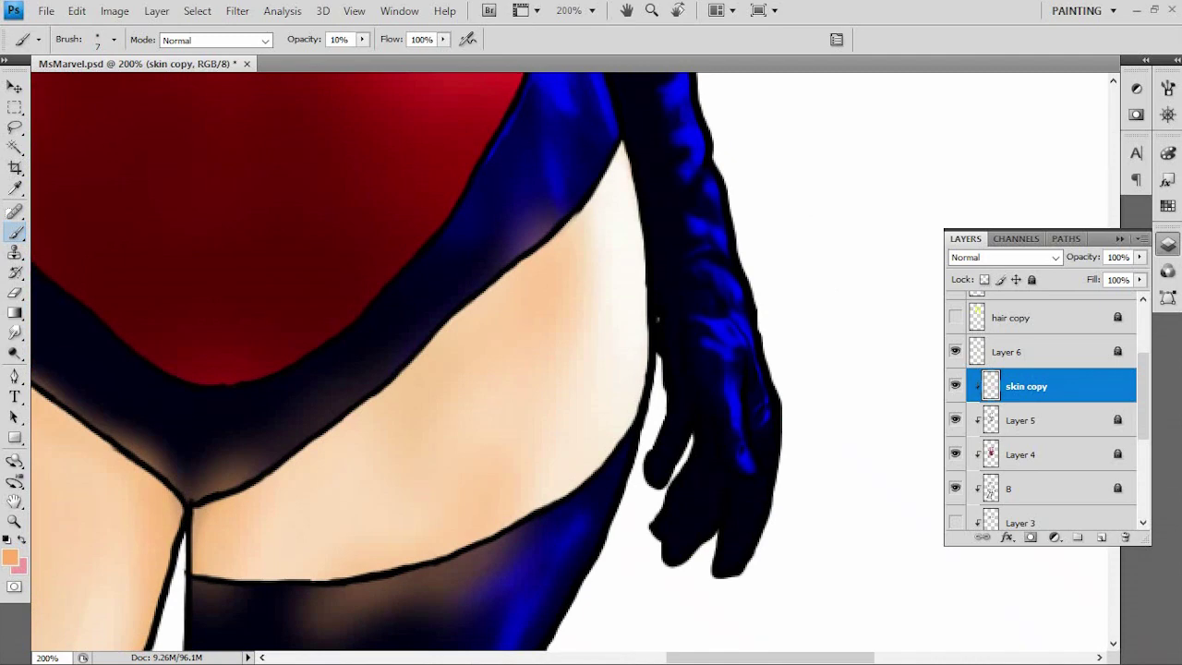
- Select everything outside the skin layer's flat colour, erase the overspill on the skin copy layer, and deselect
{"action": "key", "text": "ctrl+minus"}
{"action": "key", "text": "ctrl+minus"}
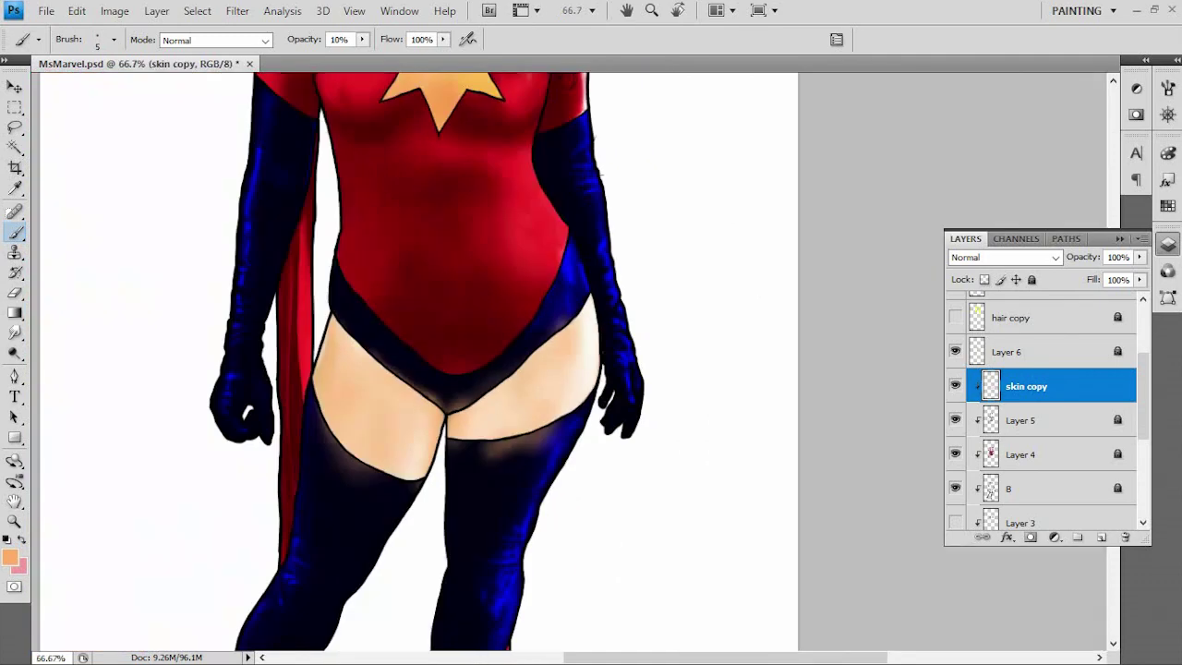
{"action": "key", "text": "ctrl+minus"}
{"action": "key", "text": "ctrl+minus"}
{"action": "scroll", "coordinate": [1043, 416], "scroll_direction": "down", "scroll_amount": 5}
{"action": "left_click", "coordinate": [1028, 455]}
{"action": "key", "text": "w"}
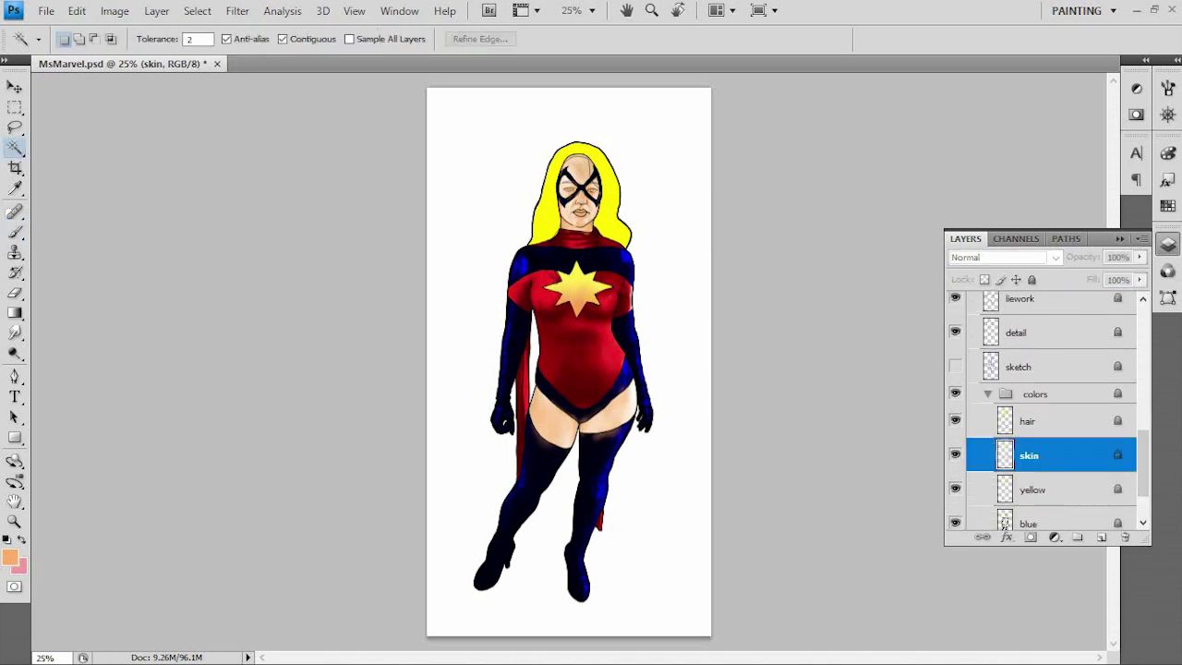
{"action": "key", "text": "ctrl+shift+i"}
{"action": "key", "text": "e"}
{"action": "key", "text": "ctrl+j"}
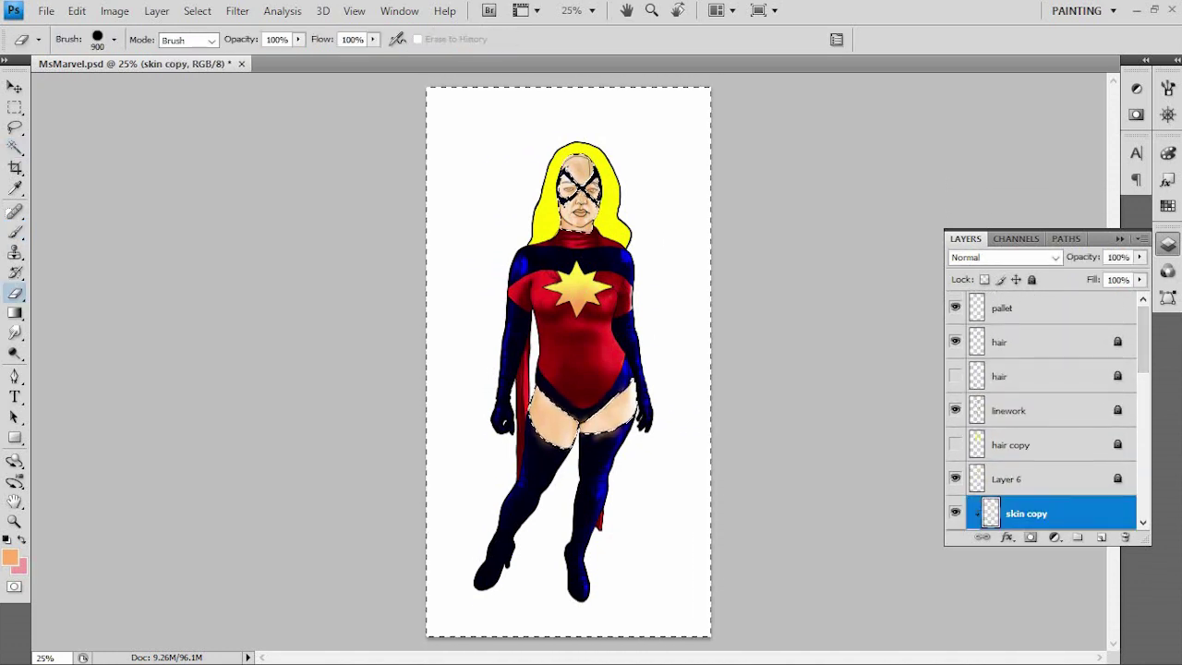
{"action": "key", "text": "ctrl+d"}
- Set the foreground colour to dark brown and shade the edges of the right-hand thigh at 10% opacity
{"action": "key", "text": "b"}
{"action": "left_click", "coordinate": [10, 557]}
{"action": "left_click", "coordinate": [1007, 324]}
{"action": "key", "text": "Return"}
{"action": "key", "text": "ctrl+alt+0"}
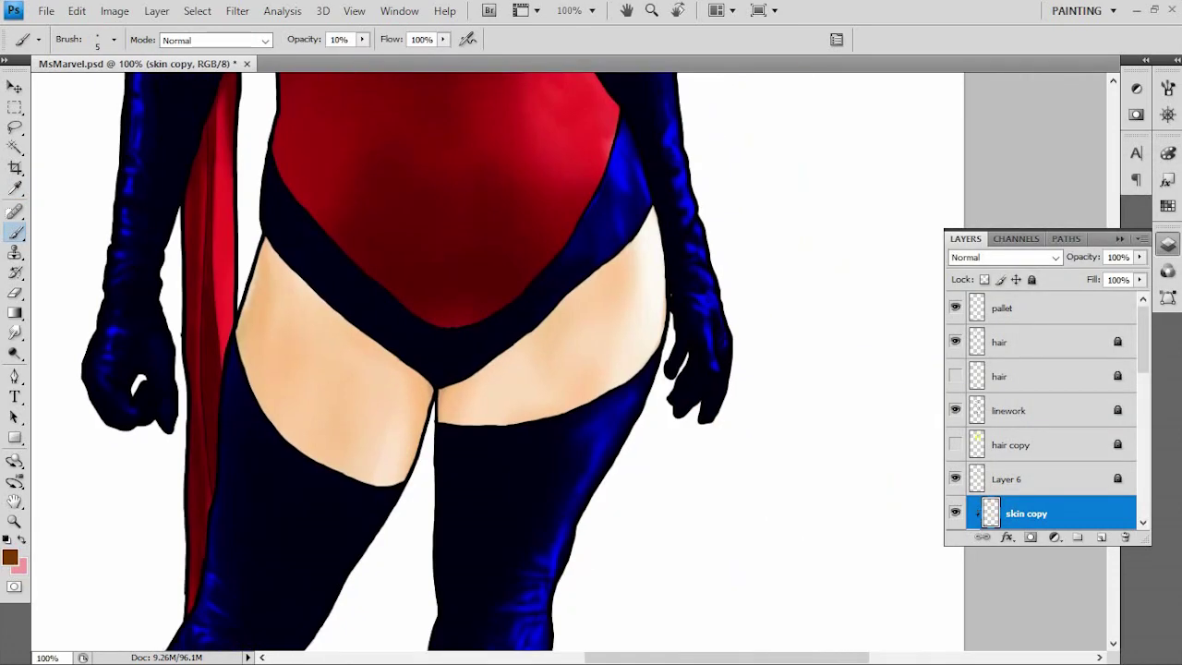
{"action": "mouse_move", "coordinate": [440, 388]}
{"action": "left_mouse_down"}
{"action": "mouse_move", "coordinate": [443, 427]}
{"action": "mouse_move", "coordinate": [456, 397]}
{"action": "left_mouse_up"}
{"action": "scroll", "coordinate": [517, 369], "scroll_direction": "left", "scroll_amount": 1}
{"action": "mouse_move", "coordinate": [643, 246]}
{"action": "left_mouse_down"}
{"action": "mouse_move", "coordinate": [591, 325]}
{"action": "mouse_move", "coordinate": [462, 406]}
{"action": "left_mouse_up"}
{"action": "left_click_drag", "start_coordinate": [596, 388], "coordinate": [514, 417]}
{"action": "left_click_drag", "start_coordinate": [446, 375], "coordinate": [412, 466]}
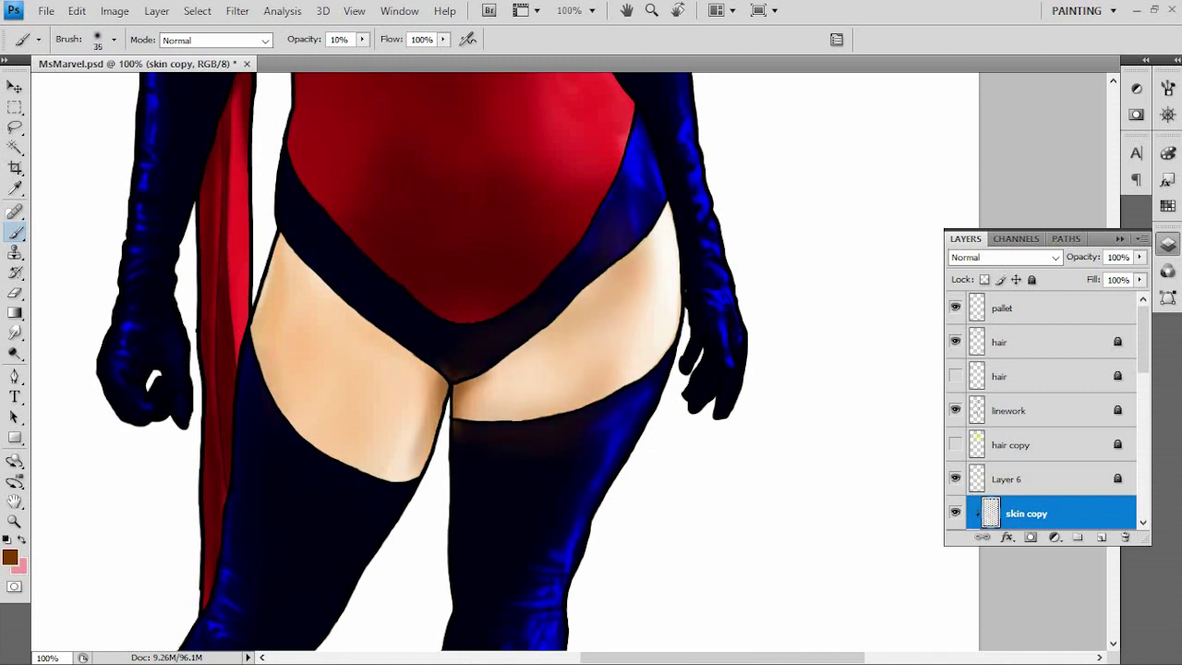
- Shade the outer and upper edges of the left-hand thigh in dark brown, and blend its middle with a larger brush
{"action": "left_click_drag", "start_coordinate": [277, 293], "coordinate": [262, 412]}
{"action": "left_click_drag", "start_coordinate": [281, 242], "coordinate": [353, 338]}
{"action": "left_click_drag", "start_coordinate": [308, 292], "coordinate": [380, 357]}
{"action": "left_click_drag", "start_coordinate": [277, 282], "coordinate": [329, 397]}
{"action": "key", "text": "bracketright"}
{"action": "key", "text": "bracketright"}
{"action": "key", "text": "bracketright"}
{"action": "key", "text": "bracketright"}
{"action": "key", "text": "bracketright"}
{"action": "key", "text": "bracketright"}
{"action": "key", "text": "bracketright"}
{"action": "key", "text": "bracketright"}
{"action": "key", "text": "bracketright"}
{"action": "mouse_move", "coordinate": [322, 332]}
{"action": "left_mouse_down"}
{"action": "mouse_move", "coordinate": [364, 374]}
{"action": "mouse_move", "coordinate": [387, 427]}
{"action": "left_mouse_up"}
{"action": "key", "text": "ctrl+minus"}
{"action": "key", "text": "ctrl+minus"}
{"action": "key", "text": "ctrl+minus"}
{"action": "left_click", "coordinate": [14, 354]}
{"action": "left_click", "coordinate": [15, 333]}
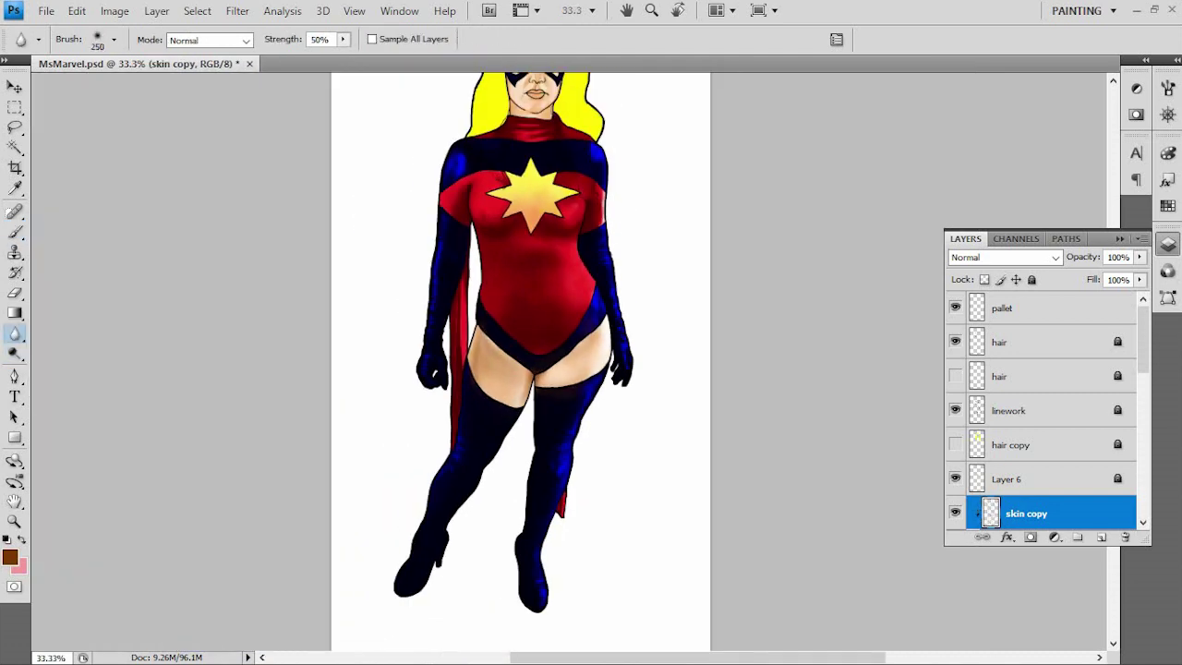
- Shade the left-hand jawline and the side of the neck below it in dark brown with a 9 px brush at 30% opacity
{"action": "key", "text": "ctrl+plus"}
{"action": "key", "text": "ctrl+plus"}
{"action": "key", "text": "ctrl+plus"}
{"action": "key", "text": "ctrl+plus"}
{"action": "scroll", "coordinate": [343, 304], "scroll_direction": "up", "scroll_amount": 5}
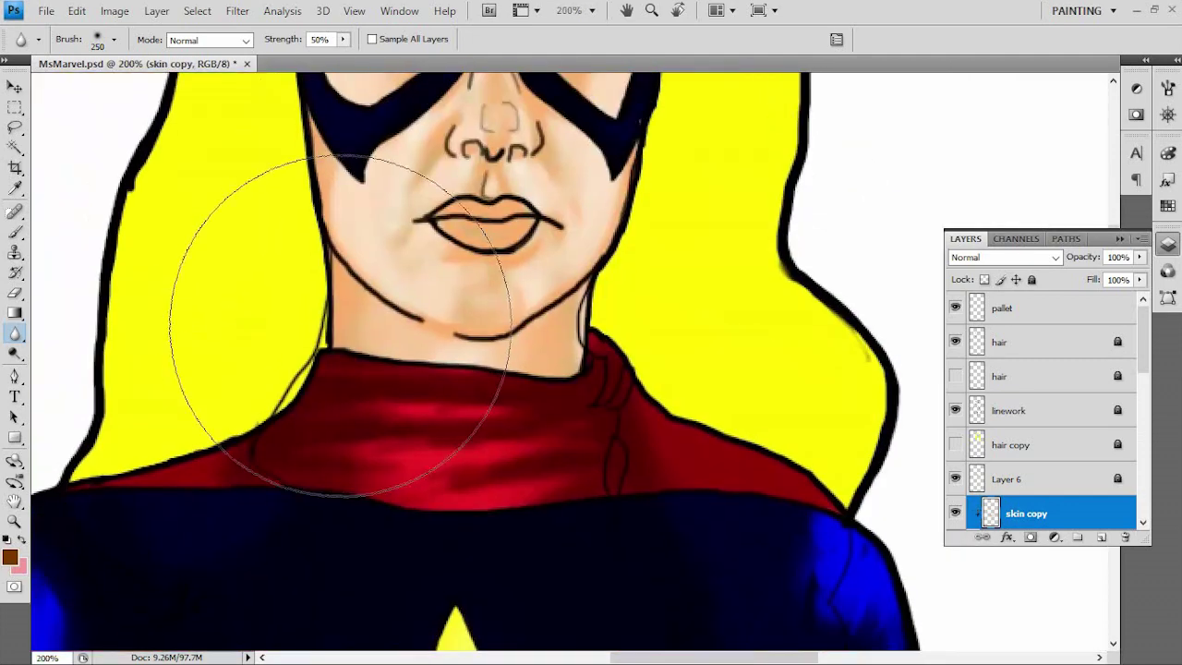
{"action": "key", "text": "b"}
{"action": "key", "text": "bracketleft"}
{"action": "key", "text": "bracketleft"}
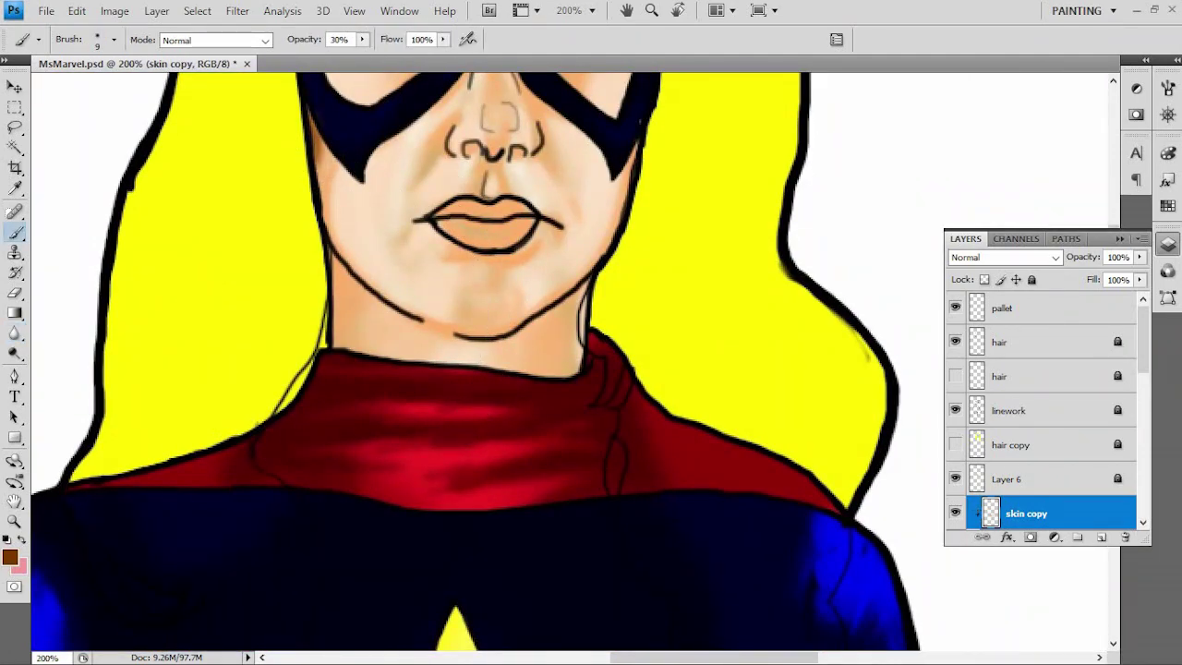
{"action": "mouse_move", "coordinate": [328, 221]}
{"action": "left_mouse_down"}
{"action": "mouse_move", "coordinate": [355, 282]}
{"action": "mouse_move", "coordinate": [397, 310]}
{"action": "left_mouse_up"}
{"action": "left_click_drag", "start_coordinate": [334, 254], "coordinate": [347, 347]}
- Deepen the dark brown shading under the jaw, across the neck and along the right-hand cheek edge at 30% opacity
{"action": "key", "text": "bracketright"}
{"action": "key", "text": "bracketright"}
{"action": "key", "text": "bracketright"}
{"action": "key", "text": "bracketright"}
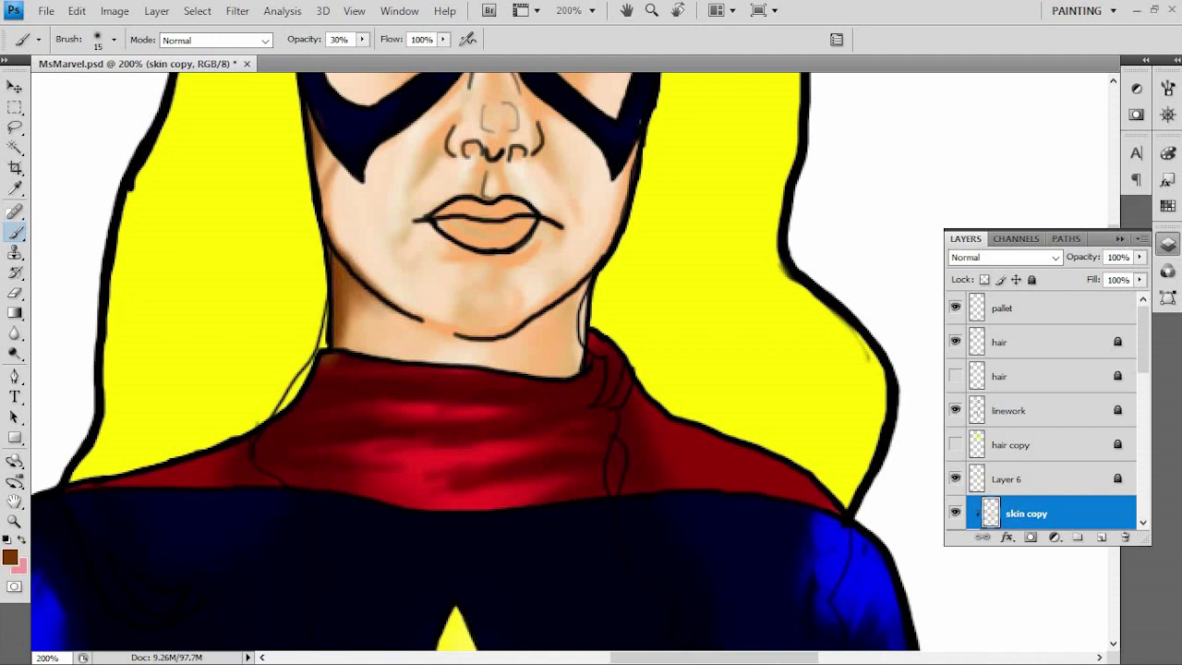
{"action": "key", "text": "bracketleft"}
{"action": "key", "text": "bracketleft"}
{"action": "key", "text": "bracketleft"}
{"action": "mouse_move", "coordinate": [397, 319]}
{"action": "left_mouse_down"}
{"action": "mouse_move", "coordinate": [481, 347]}
{"action": "mouse_move", "coordinate": [421, 325]}
{"action": "left_mouse_up"}
{"action": "left_click_drag", "start_coordinate": [636, 146], "coordinate": [620, 220]}
{"action": "left_click_drag", "start_coordinate": [407, 295], "coordinate": [356, 353]}
{"action": "left_click_drag", "start_coordinate": [489, 337], "coordinate": [540, 365]}
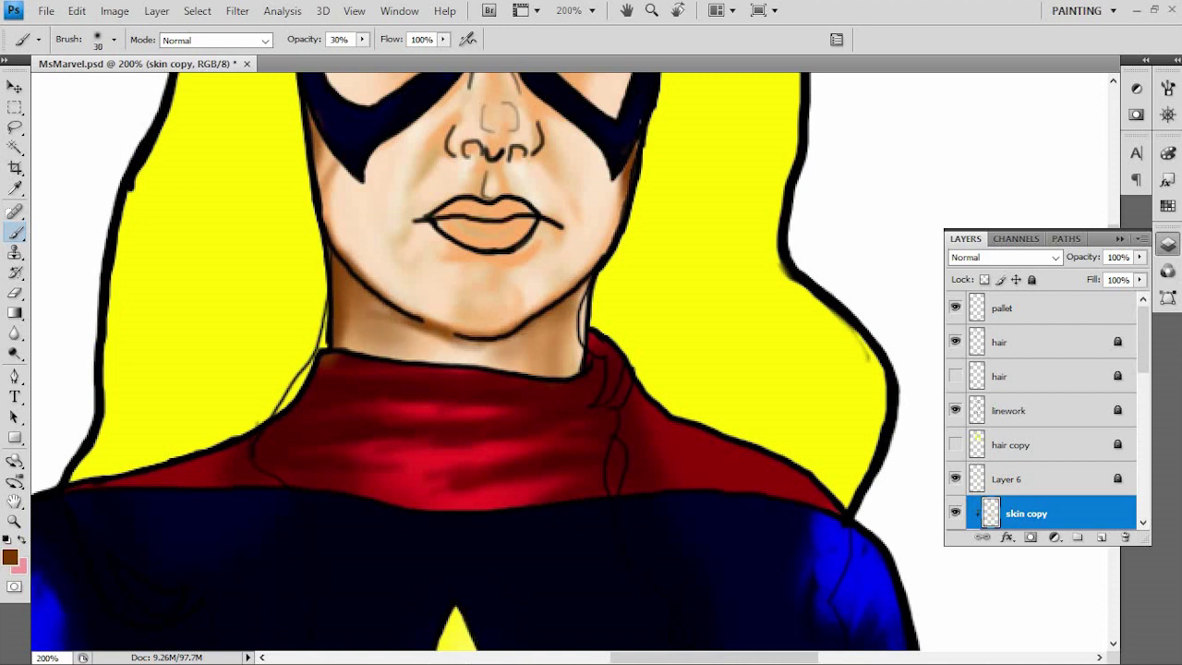
- Shade below the lower lip and around the chin in dark brown at 30% opacity
{"action": "key", "text": "bracketright"}
{"action": "key", "text": "bracketright"}
{"action": "mouse_move", "coordinate": [534, 259]}
{"action": "left_mouse_down"}
{"action": "mouse_move", "coordinate": [494, 266]}
{"action": "mouse_move", "coordinate": [531, 255]}
{"action": "mouse_move", "coordinate": [468, 263]}
{"action": "mouse_move", "coordinate": [454, 251]}
{"action": "left_mouse_up"}
{"action": "mouse_move", "coordinate": [485, 278]}
{"action": "left_mouse_down"}
{"action": "mouse_move", "coordinate": [510, 288]}
{"action": "mouse_move", "coordinate": [510, 309]}
{"action": "mouse_move", "coordinate": [443, 328]}
{"action": "left_mouse_up"}
{"action": "key", "text": "bracketright"}
{"action": "mouse_move", "coordinate": [452, 249]}
{"action": "left_mouse_down"}
{"action": "mouse_move", "coordinate": [423, 276]}
{"action": "mouse_move", "coordinate": [416, 305]}
{"action": "left_mouse_up"}
- Shade the corners of the mouth with a smaller brush, and fill the upper lip in dark brown at 100% opacity
{"action": "key", "text": "bracketright"}
{"action": "key", "text": "bracketleft"}
{"action": "key", "text": "bracketleft"}
{"action": "left_click_drag", "start_coordinate": [426, 218], "coordinate": [405, 229]}
{"action": "left_click_drag", "start_coordinate": [552, 218], "coordinate": [554, 253]}
{"action": "key", "text": "0"}
{"action": "mouse_move", "coordinate": [494, 211]}
{"action": "left_mouse_down"}
{"action": "mouse_move", "coordinate": [525, 216]}
{"action": "mouse_move", "coordinate": [438, 218]}
{"action": "mouse_move", "coordinate": [481, 212]}
{"action": "left_mouse_up"}
- Shade the nostrils in dark brown at 30% opacity, and the groove above the lip and side of the nose at 10%
{"action": "key", "text": "3"}
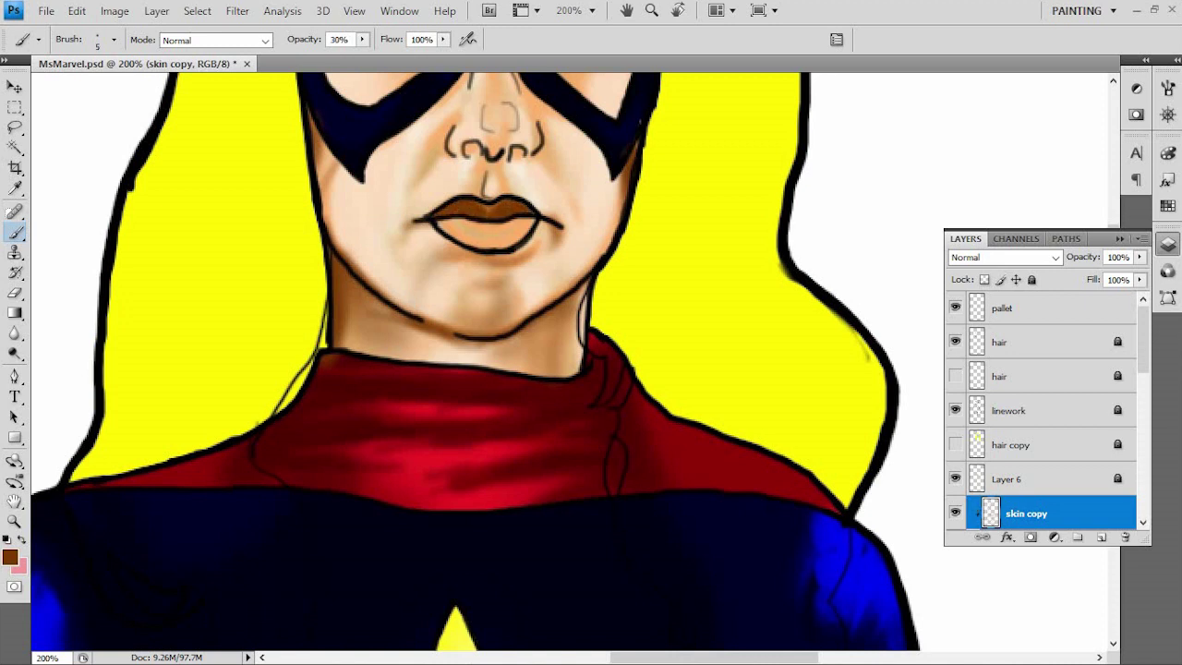
{"action": "mouse_move", "coordinate": [493, 155]}
{"action": "left_mouse_down"}
{"action": "mouse_move", "coordinate": [497, 138]}
{"action": "mouse_move", "coordinate": [506, 143]}
{"action": "mouse_move", "coordinate": [498, 106]}
{"action": "mouse_move", "coordinate": [527, 159]}
{"action": "mouse_move", "coordinate": [436, 153]}
{"action": "mouse_move", "coordinate": [491, 168]}
{"action": "mouse_move", "coordinate": [485, 177]}
{"action": "left_mouse_up"}
{"action": "key", "text": "1"}
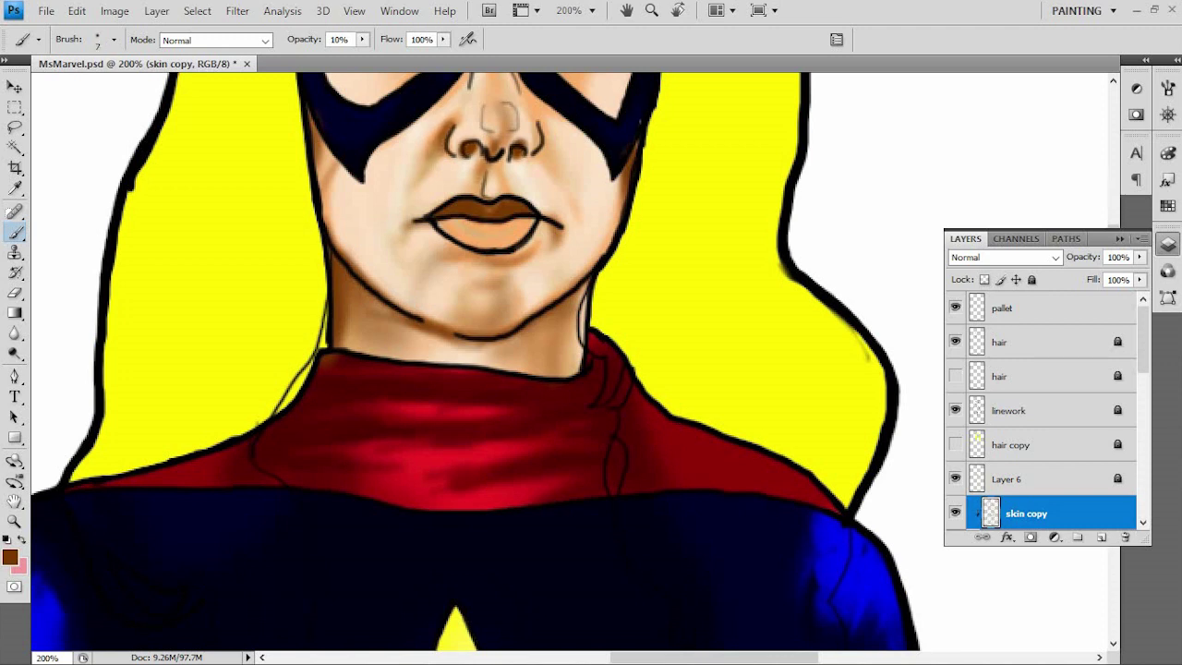
{"action": "left_click_drag", "start_coordinate": [499, 189], "coordinate": [504, 194]}
{"action": "left_click_drag", "start_coordinate": [546, 120], "coordinate": [550, 159]}
{"action": "key", "text": "bracketleft"}
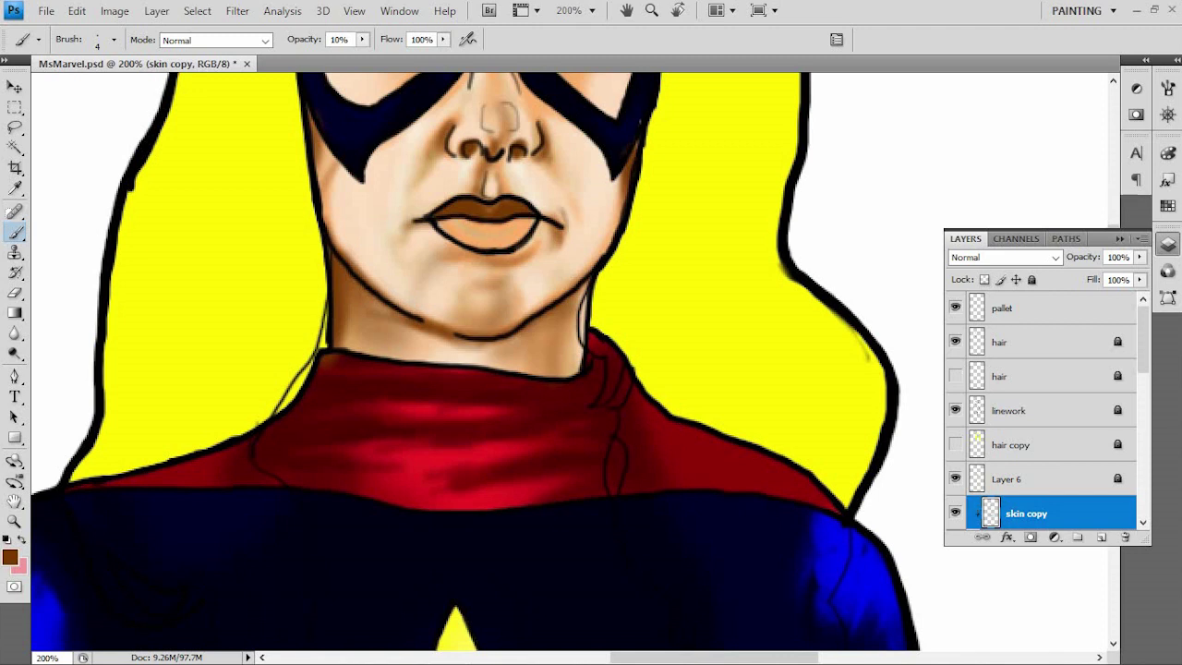
- Shade the right-hand side of the nose bridge in dark brown with a 4 px brush at 30% opacity
{"action": "scroll", "coordinate": [480, 360], "scroll_direction": "up", "scroll_amount": 2}
{"action": "key", "text": "6"}
{"action": "key", "text": "3"}
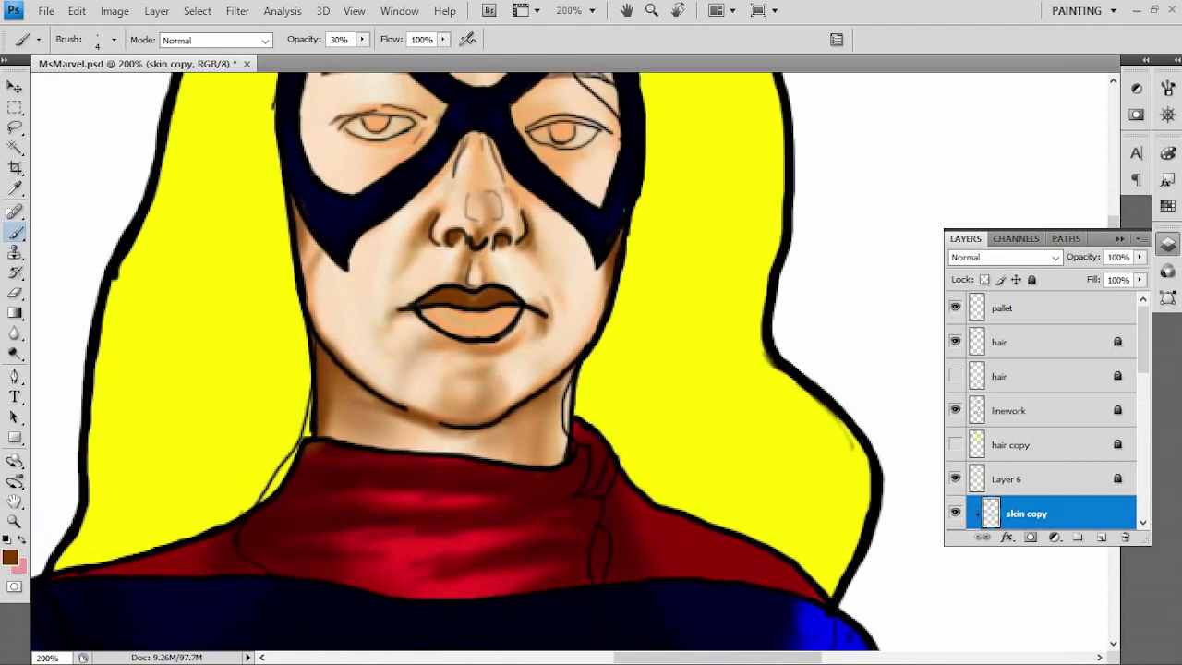
{"action": "left_click_drag", "start_coordinate": [496, 147], "coordinate": [507, 191]}
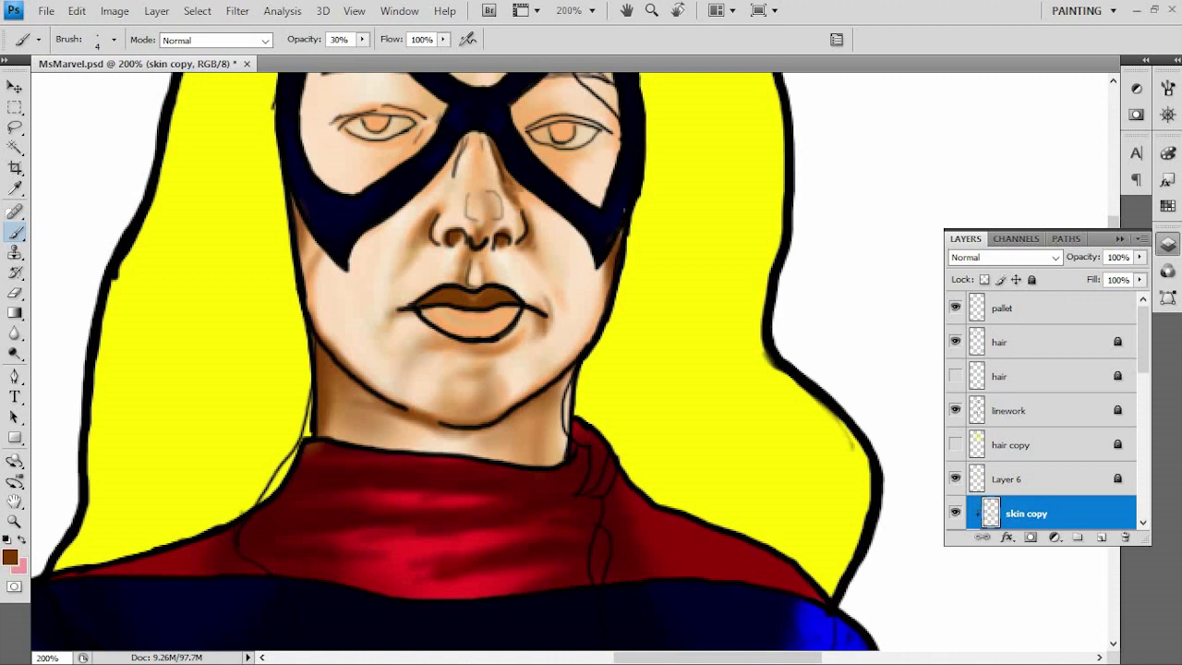
- Shade the inner corner beside the right-hand eye in dark brown with an 8 px brush at 30% opacity
{"action": "key", "text": "bracketright"}
{"action": "key", "text": "bracketright"}
{"action": "key", "text": "bracketright"}
{"action": "key", "text": "bracketright"}
{"action": "left_click_drag", "start_coordinate": [523, 126], "coordinate": [554, 168]}
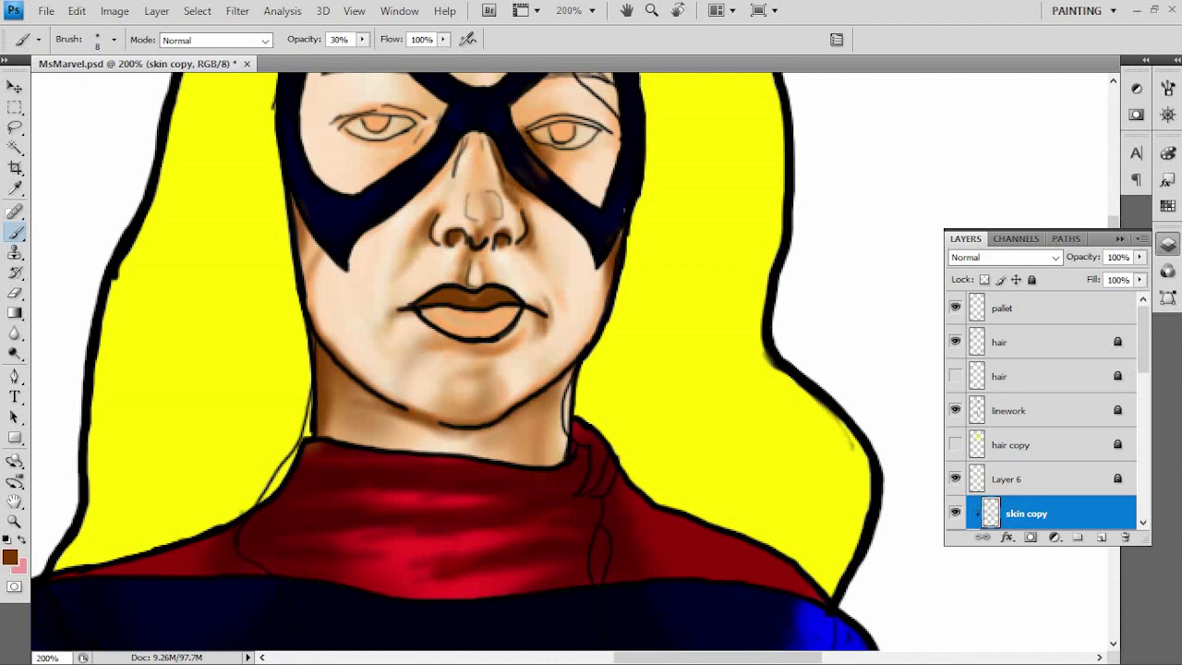
{"action": "left_click_drag", "start_coordinate": [519, 112], "coordinate": [554, 190]}
- Shade the brow area, eyelid and outer skin around the right-hand eye in dark brown with progressively larger brushes
{"action": "key", "text": "bracketright"}
{"action": "scroll", "coordinate": [523, 148], "scroll_direction": "up", "scroll_amount": 2}
{"action": "key", "text": "bracketright"}
{"action": "mouse_move", "coordinate": [499, 157]}
{"action": "left_mouse_down"}
{"action": "mouse_move", "coordinate": [532, 180]}
{"action": "mouse_move", "coordinate": [520, 172]}
{"action": "mouse_move", "coordinate": [591, 189]}
{"action": "mouse_move", "coordinate": [572, 215]}
{"action": "mouse_move", "coordinate": [550, 213]}
{"action": "mouse_move", "coordinate": [582, 210]}
{"action": "mouse_move", "coordinate": [555, 178]}
{"action": "mouse_move", "coordinate": [600, 186]}
{"action": "left_mouse_up"}
{"action": "key", "text": "bracketright"}
{"action": "key", "text": "bracketright"}
{"action": "key", "text": "bracketright"}
{"action": "left_click_drag", "start_coordinate": [597, 87], "coordinate": [600, 134]}
{"action": "left_click_drag", "start_coordinate": [584, 207], "coordinate": [607, 240]}
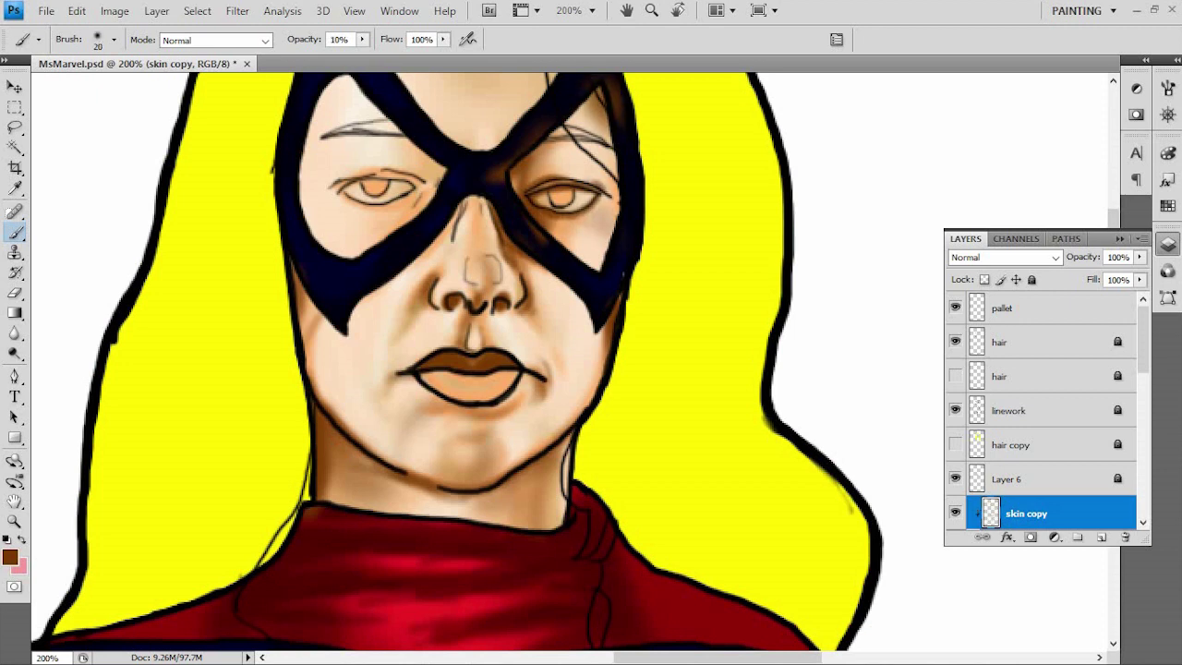
- Fill the right-hand eye's iris in dark brown at 70% opacity, and return the brush to 10% opacity
{"action": "key", "text": "7"}
{"action": "key", "text": "bracketleft"}
{"action": "mouse_move", "coordinate": [552, 194]}
{"action": "left_mouse_down"}
{"action": "mouse_move", "coordinate": [571, 203]}
{"action": "mouse_move", "coordinate": [589, 177]}
{"action": "mouse_move", "coordinate": [555, 168]}
{"action": "mouse_move", "coordinate": [589, 168]}
{"action": "left_mouse_up"}
{"action": "key", "text": "1"}
{"action": "key", "text": "bracketleft"}
{"action": "key", "text": "bracketleft"}
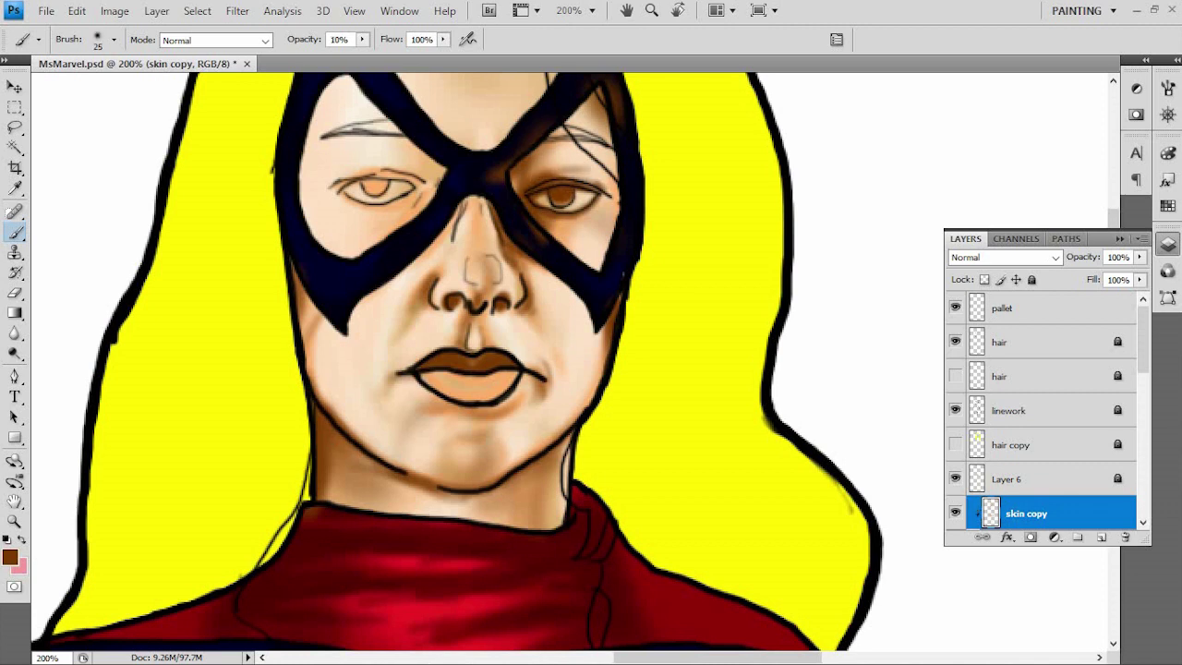
{"action": "scroll", "coordinate": [473, 369], "scroll_direction": "up", "scroll_amount": 3}
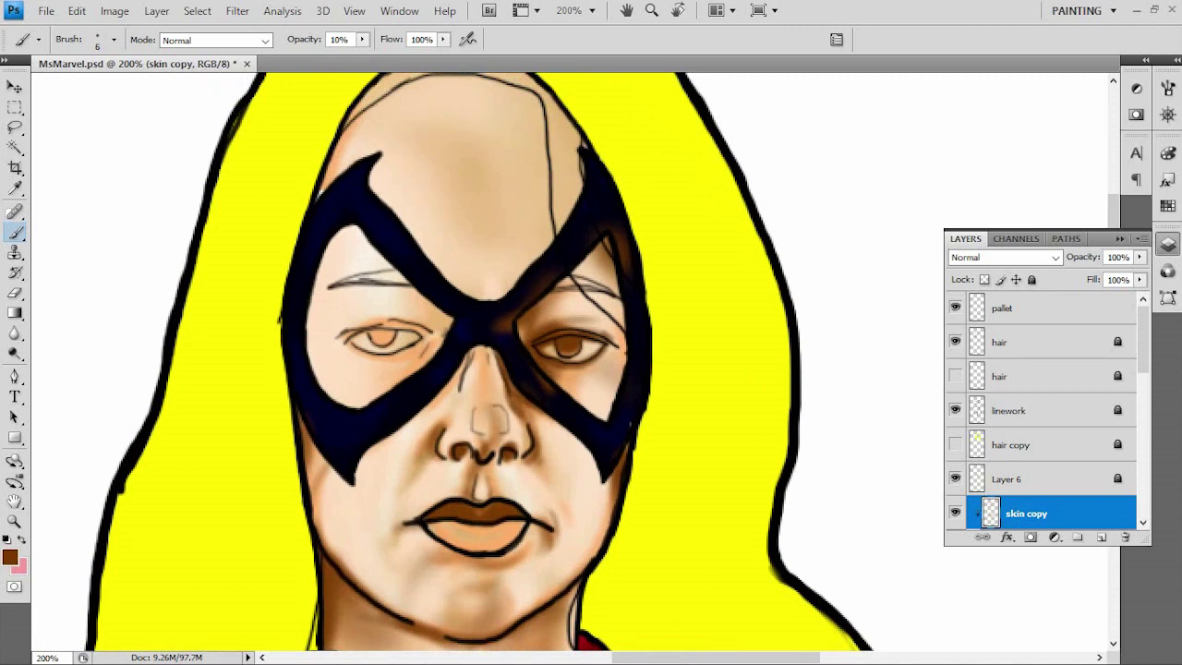
- Shade the nose bridge, nose tip and skin beneath the nose in dark brown, enlarging the brush from 6 to 9 px
{"action": "key", "text": "3"}
{"action": "mouse_move", "coordinate": [471, 348]}
{"action": "left_mouse_down"}
{"action": "mouse_move", "coordinate": [497, 358]}
{"action": "mouse_move", "coordinate": [436, 398]}
{"action": "mouse_move", "coordinate": [490, 451]}
{"action": "mouse_move", "coordinate": [484, 441]}
{"action": "left_mouse_up"}
{"action": "key", "text": "bracketright"}
{"action": "key", "text": "bracketright"}
{"action": "key", "text": "bracketright"}
{"action": "left_click_drag", "start_coordinate": [489, 386], "coordinate": [500, 417]}
{"action": "left_click_drag", "start_coordinate": [478, 366], "coordinate": [476, 406]}
{"action": "left_click_drag", "start_coordinate": [499, 358], "coordinate": [495, 394]}
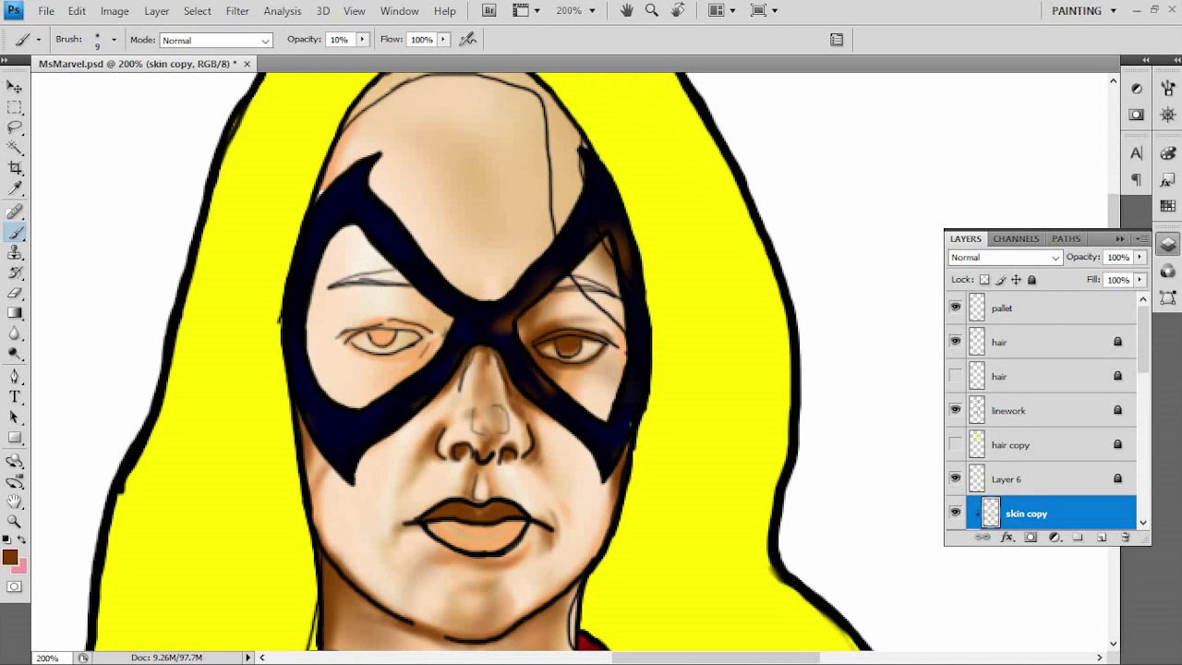
{"action": "mouse_move", "coordinate": [482, 467]}
{"action": "left_mouse_down"}
{"action": "mouse_move", "coordinate": [484, 501]}
{"action": "mouse_move", "coordinate": [543, 489]}
{"action": "left_mouse_up"}
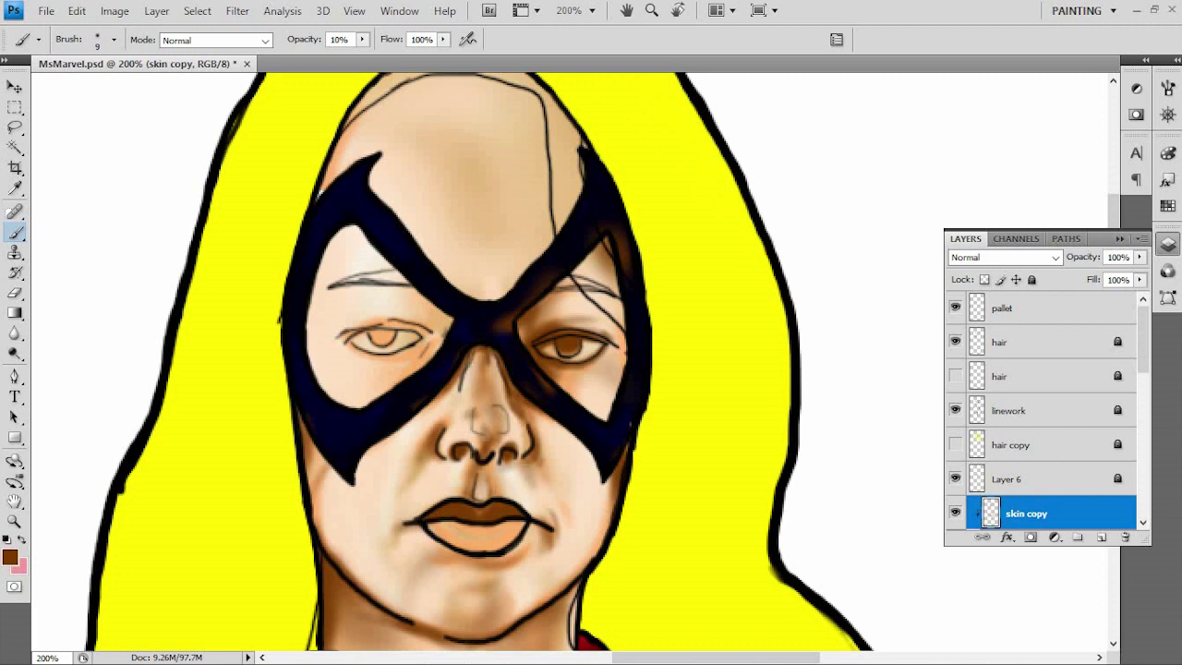
- Shade the lips in dark brown with a 4 px brush at 50% opacity
{"action": "key", "text": "bracketleft"}
{"action": "key", "text": "bracketleft"}
{"action": "key", "text": "bracketleft"}
{"action": "key", "text": "5"}
{"action": "mouse_move", "coordinate": [412, 556]}
{"action": "left_mouse_down"}
{"action": "mouse_move", "coordinate": [441, 567]}
{"action": "mouse_move", "coordinate": [502, 551]}
{"action": "mouse_move", "coordinate": [491, 536]}
{"action": "mouse_move", "coordinate": [455, 535]}
{"action": "mouse_move", "coordinate": [530, 525]}
{"action": "left_mouse_up"}
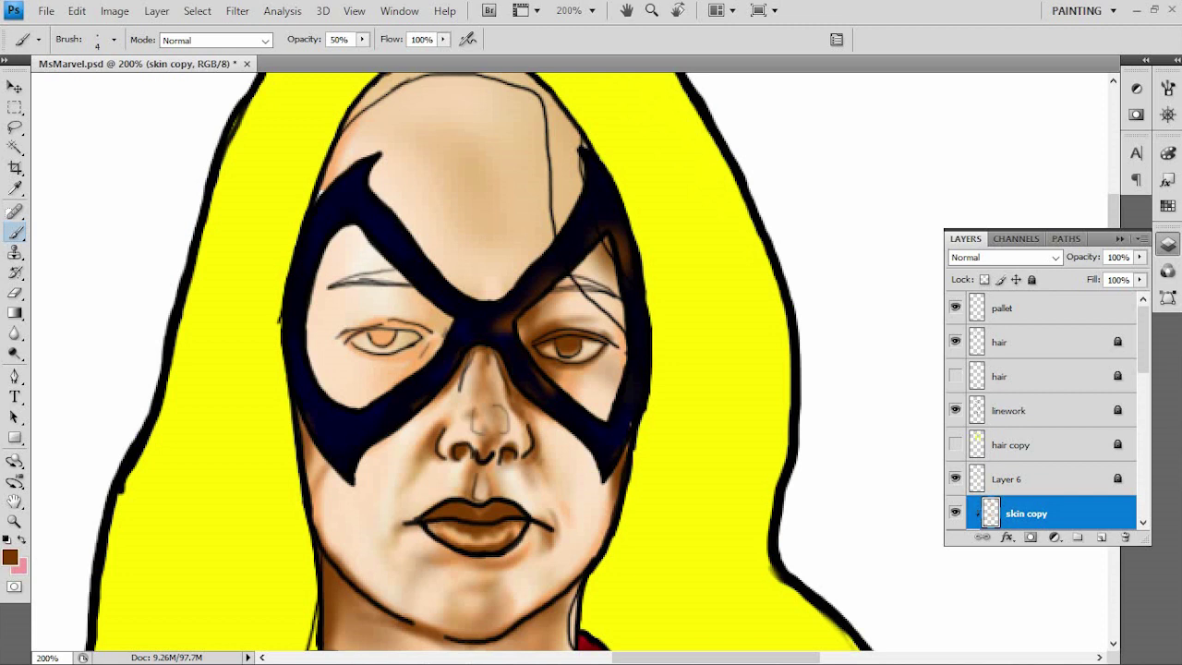
- Shade the eyelid and skin around the left-hand eye and the adjoining cheek edge in dark brown
{"action": "mouse_move", "coordinate": [379, 359]}
{"action": "left_mouse_down"}
{"action": "mouse_move", "coordinate": [419, 338]}
{"action": "mouse_move", "coordinate": [378, 331]}
{"action": "mouse_move", "coordinate": [425, 322]}
{"action": "left_mouse_up"}
{"action": "mouse_move", "coordinate": [359, 357]}
{"action": "left_mouse_down"}
{"action": "mouse_move", "coordinate": [436, 346]}
{"action": "mouse_move", "coordinate": [436, 323]}
{"action": "mouse_move", "coordinate": [342, 340]}
{"action": "mouse_move", "coordinate": [432, 314]}
{"action": "left_mouse_up"}
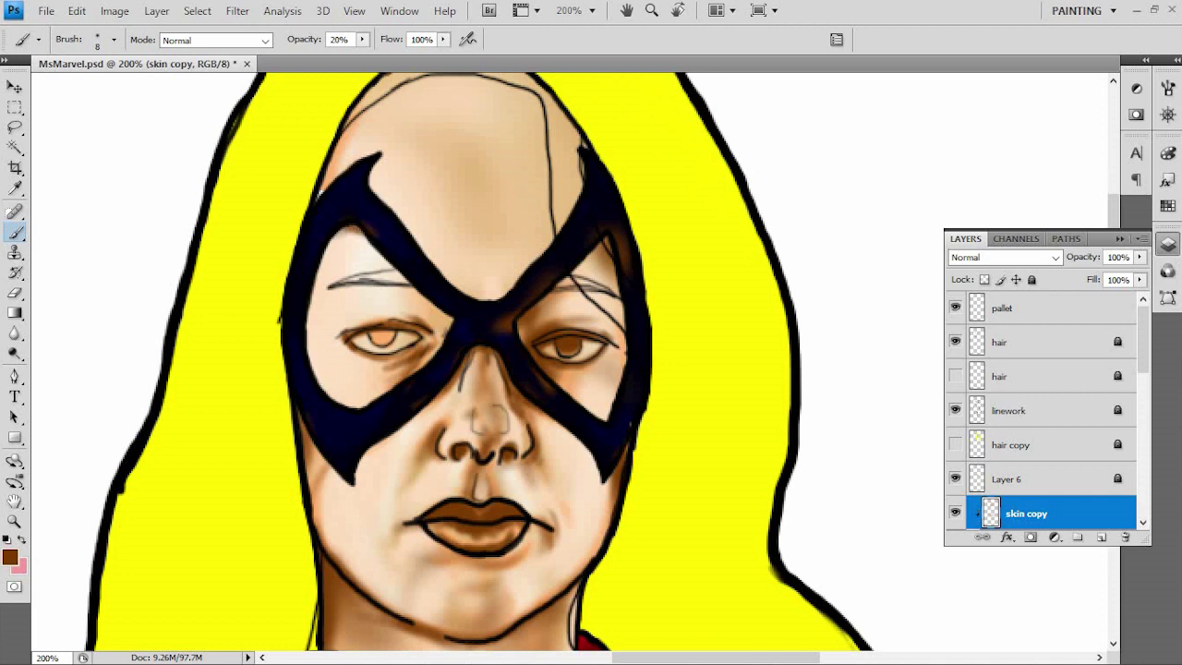
{"action": "left_click_drag", "start_coordinate": [328, 249], "coordinate": [368, 301]}
{"action": "mouse_move", "coordinate": [351, 536]}
{"action": "left_mouse_down"}
{"action": "mouse_move", "coordinate": [381, 497]}
{"action": "mouse_move", "coordinate": [349, 452]}
{"action": "left_mouse_up"}
- Darken both eyebrows with a 5 px brush at 10% opacity and fill the left-hand eye's iris in dark brown
{"action": "key", "text": "1"}
{"action": "mouse_move", "coordinate": [334, 279]}
{"action": "left_mouse_down"}
{"action": "mouse_move", "coordinate": [434, 275]}
{"action": "mouse_move", "coordinate": [343, 273]}
{"action": "left_mouse_up"}
{"action": "left_click_drag", "start_coordinate": [556, 281], "coordinate": [611, 275]}
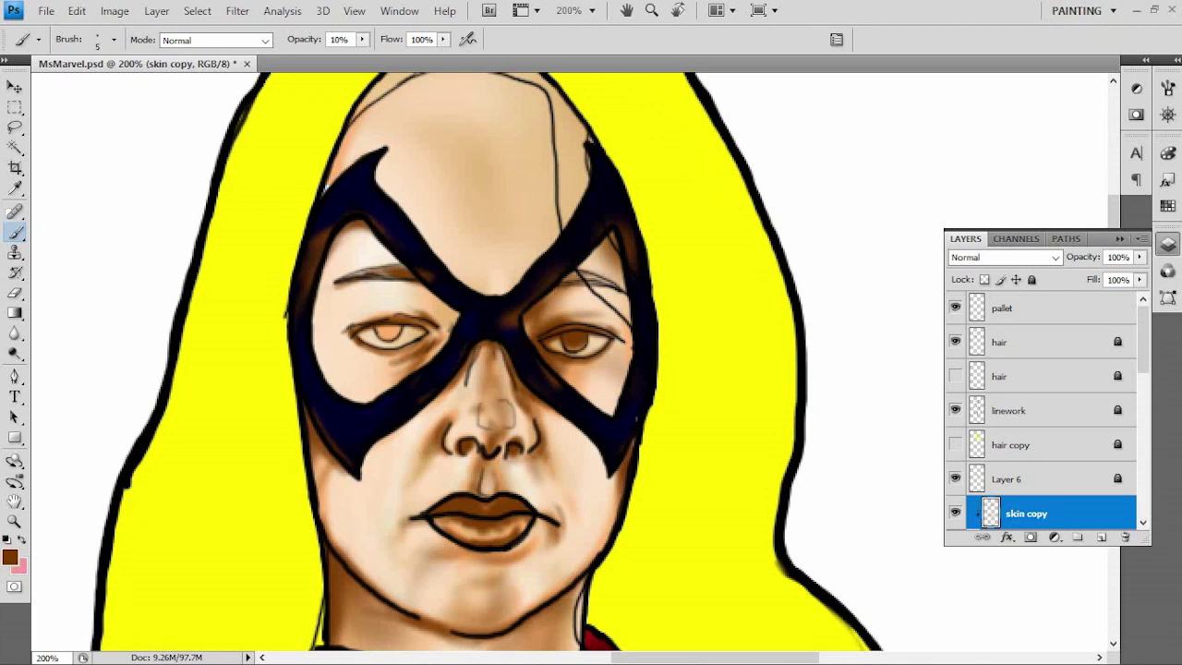
{"action": "left_click_drag", "start_coordinate": [374, 333], "coordinate": [427, 327]}
- Shade the forehead's edges in dark brown with the brush enlarged to 15 px at 10% opacity
{"action": "key", "text": "2"}
{"action": "key", "text": "bracketright"}
{"action": "key", "text": "bracketright"}
{"action": "key", "text": "bracketright"}
{"action": "key", "text": "bracketright"}
{"action": "key", "text": "1"}
{"action": "key", "text": "bracketright"}
{"action": "key", "text": "bracketright"}
{"action": "key", "text": "bracketright"}
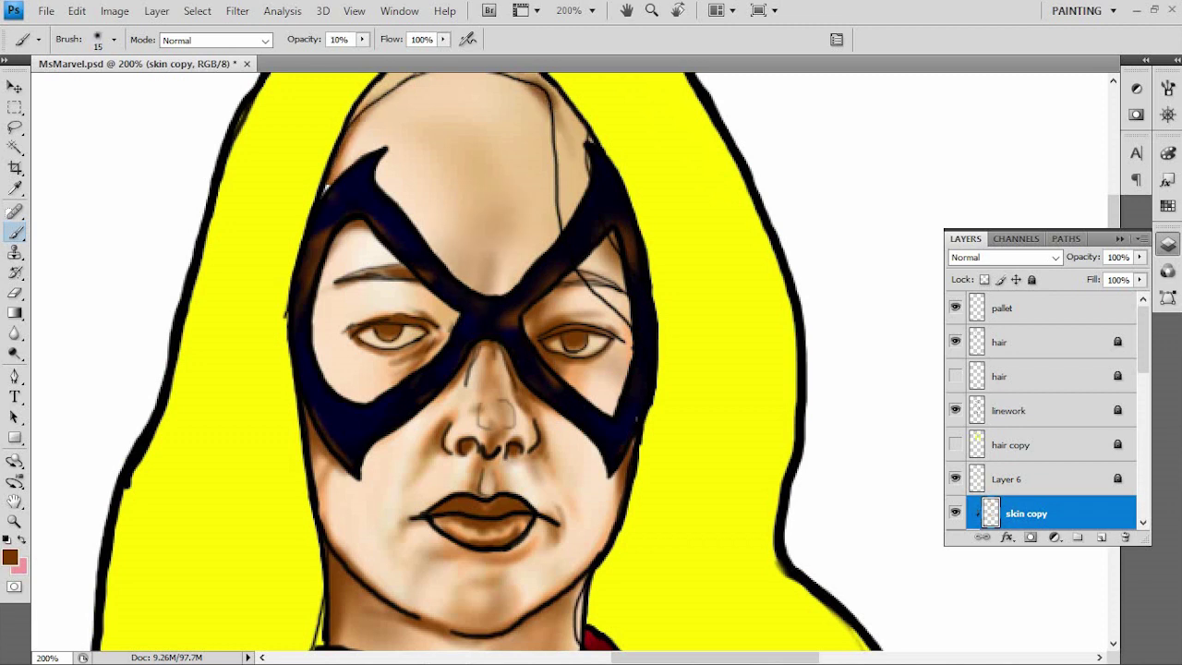
{"action": "key", "text": "ctrl+minus"}
{"action": "key", "text": "ctrl+minus"}
{"action": "key", "text": "ctrl+minus"}
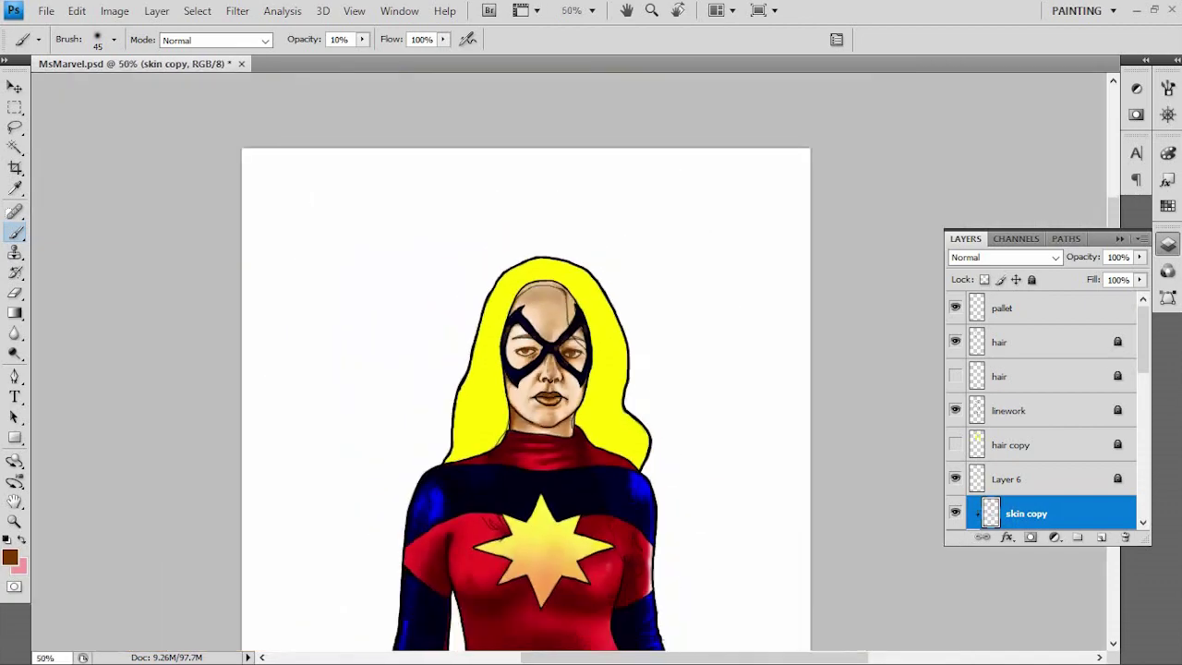
- Darken the fine details around the eyes with a 3 px dark brown brush at 80% opacity
{"action": "key", "text": "ctrl+plus"}
{"action": "key", "text": "ctrl+plus"}
{"action": "key", "text": "ctrl+plus"}
{"action": "key", "text": "ctrl+plus"}
{"action": "key", "text": "bracketleft"}
{"action": "key", "text": "bracketleft"}
{"action": "key", "text": "bracketleft"}
{"action": "key", "text": "bracketleft"}
{"action": "key", "text": "bracketleft"}
{"action": "key", "text": "bracketleft"}
{"action": "key", "text": "bracketleft"}
{"action": "key", "text": "bracketleft"}
{"action": "key", "text": "bracketleft"}
{"action": "key", "text": "bracketleft"}
{"action": "key", "text": "bracketleft"}
{"action": "key", "text": "bracketleft"}
{"action": "key", "text": "bracketleft"}
{"action": "key", "text": "bracketleft"}
{"action": "key", "text": "8"}
{"action": "left_click_drag", "start_coordinate": [563, 303], "coordinate": [604, 320]}
- Shade the inner corner of the right-hand thigh in dark brown, switching to a larger brush at 30% opacity
{"action": "key", "text": "ctrl+minus"}
{"action": "key", "text": "ctrl+minus"}
{"action": "key", "text": "ctrl+minus"}
{"action": "key", "text": "ctrl+minus"}
{"action": "key", "text": "ctrl+plus"}
{"action": "key", "text": "ctrl+plus"}
{"action": "key", "text": "ctrl+plus"}
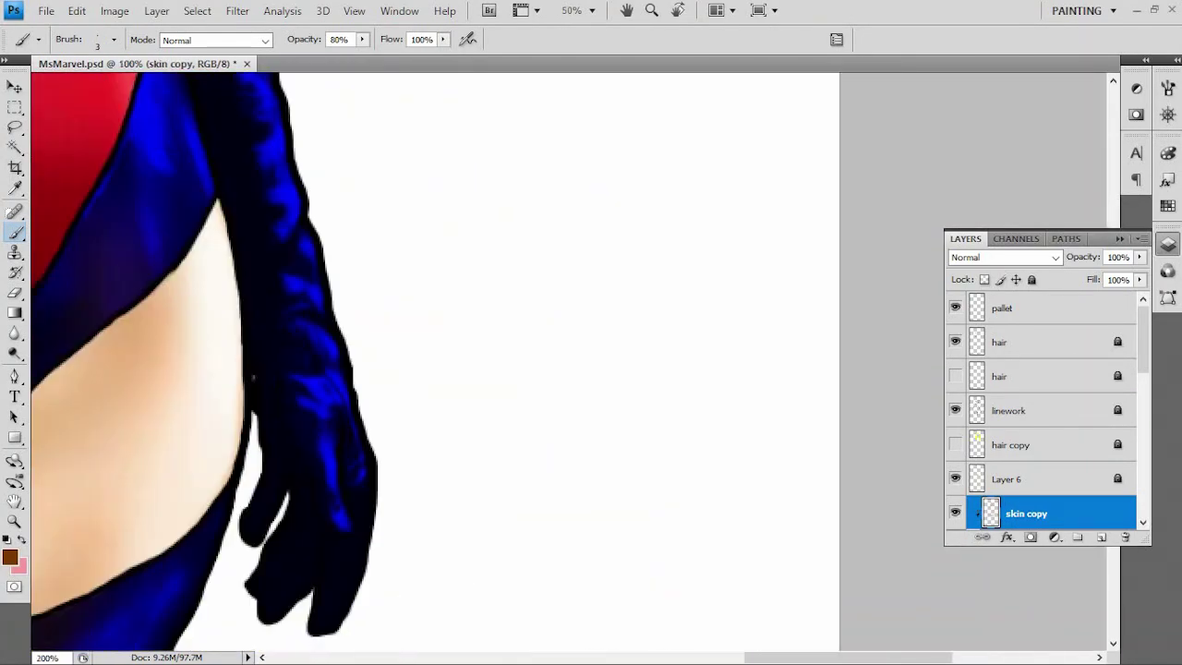
{"action": "mouse_move", "coordinate": [400, 460]}
{"action": "left_mouse_down"}
{"action": "mouse_move", "coordinate": [401, 531]}
{"action": "mouse_move", "coordinate": [443, 441]}
{"action": "left_mouse_up"}
{"action": "key", "text": "bracketright"}
{"action": "key", "text": "3"}
{"action": "mouse_move", "coordinate": [420, 469]}
{"action": "left_mouse_down"}
{"action": "mouse_move", "coordinate": [494, 406]}
{"action": "mouse_move", "coordinate": [471, 421]}
{"action": "left_mouse_up"}
{"action": "key", "text": "bracketleft"}
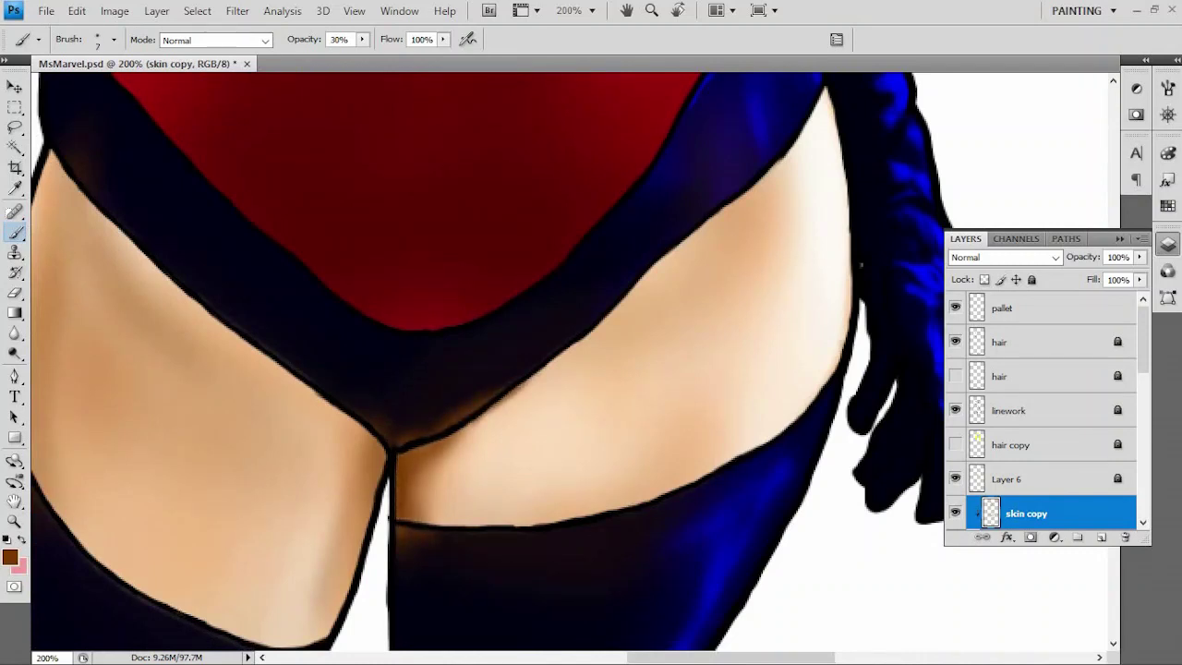
- Shade the right-hand thigh's lower edge along the stocking and its upper edge along the leotard with a 7 px brush at 30% opacity
{"action": "mouse_move", "coordinate": [845, 334]}
{"action": "left_mouse_down"}
{"action": "mouse_move", "coordinate": [765, 447]}
{"action": "mouse_move", "coordinate": [667, 493]}
{"action": "left_mouse_up"}
{"action": "left_click_drag", "start_coordinate": [841, 353], "coordinate": [818, 390]}
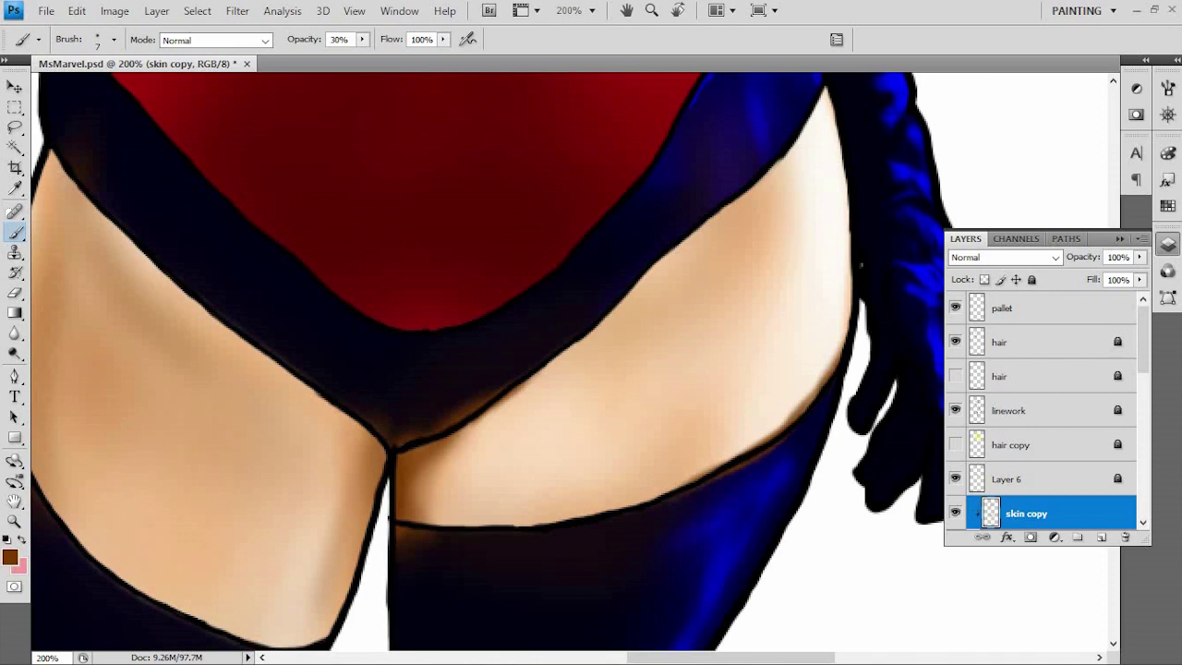
{"action": "left_click_drag", "start_coordinate": [646, 443], "coordinate": [777, 383]}
- Shade the left-hand thigh's inner edge, outer side and leotard edge in dark brown, and set the brush opacity to 70%
{"action": "key", "text": "bracketright"}
{"action": "key", "text": "bracketright"}
{"action": "key", "text": "bracketright"}
{"action": "mouse_move", "coordinate": [513, 377]}
{"action": "left_mouse_down"}
{"action": "mouse_move", "coordinate": [489, 493]}
{"action": "mouse_move", "coordinate": [455, 576]}
{"action": "left_mouse_up"}
{"action": "key", "text": "bracketleft"}
{"action": "key", "text": "1"}
{"action": "mouse_move", "coordinate": [138, 388]}
{"action": "left_mouse_down"}
{"action": "mouse_move", "coordinate": [153, 427]}
{"action": "mouse_move", "coordinate": [185, 265]}
{"action": "left_mouse_up"}
{"action": "key", "text": "bracketleft"}
{"action": "left_click_drag", "start_coordinate": [197, 190], "coordinate": [191, 131]}
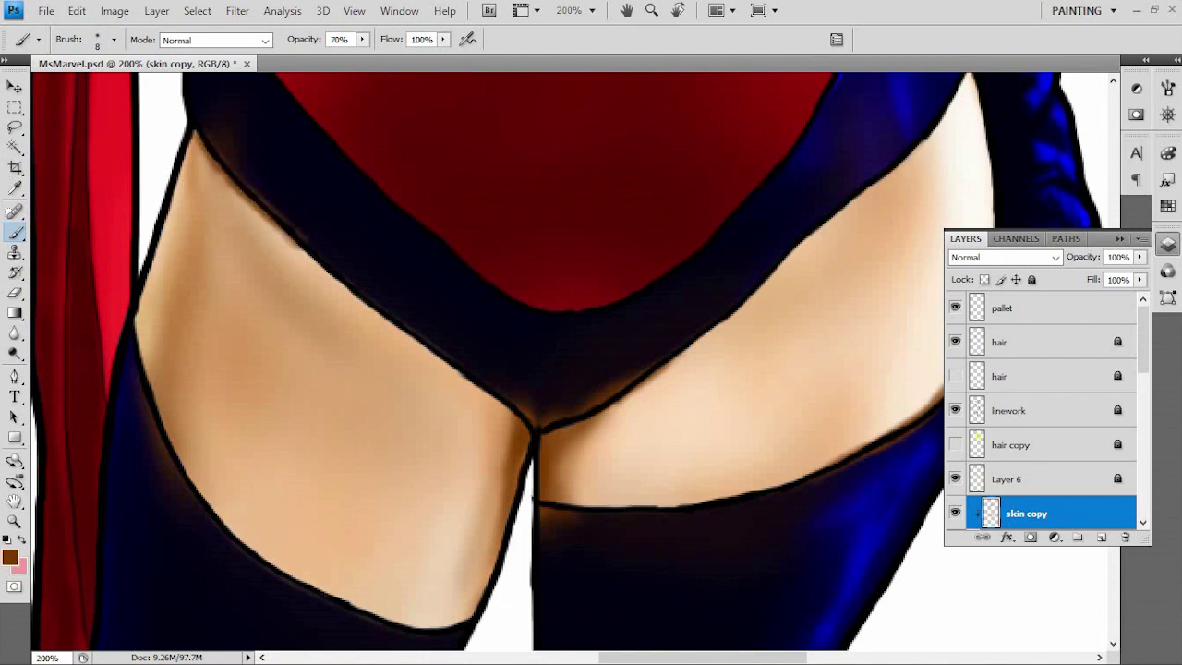
{"action": "key", "text": "7"}
{"action": "key", "text": "ctrl+minus"}
{"action": "key", "text": "ctrl+minus"}
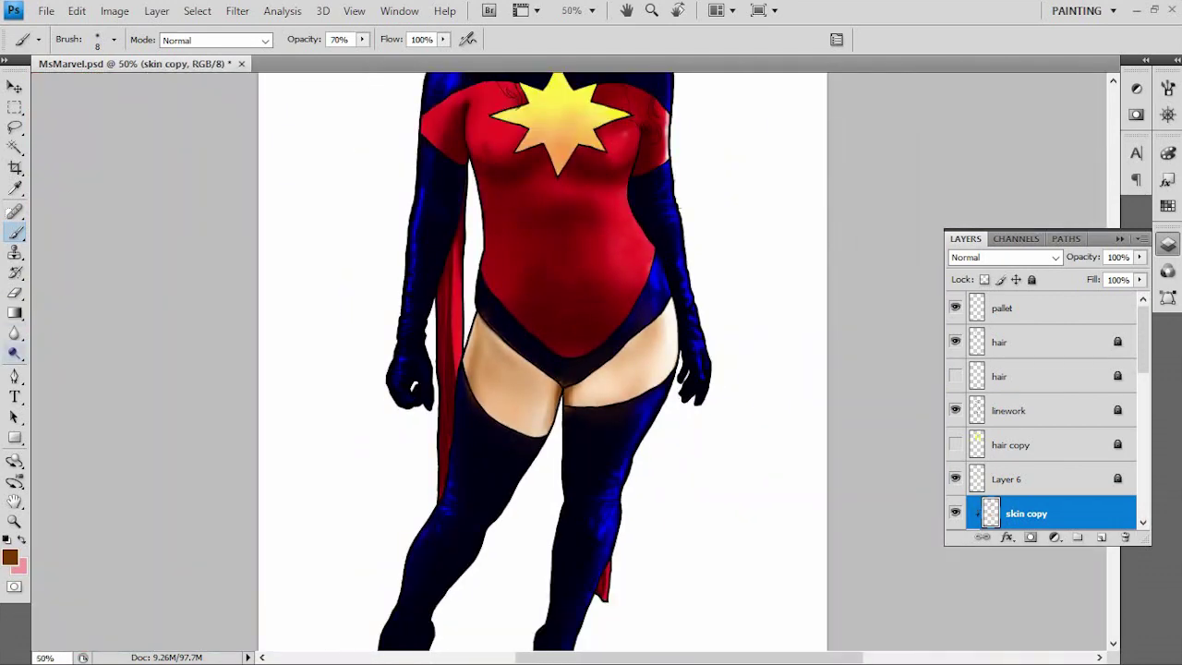
{"action": "key", "text": "r"}
{"action": "key", "text": "ctrl+plus"}
{"action": "key", "text": "ctrl+plus"}
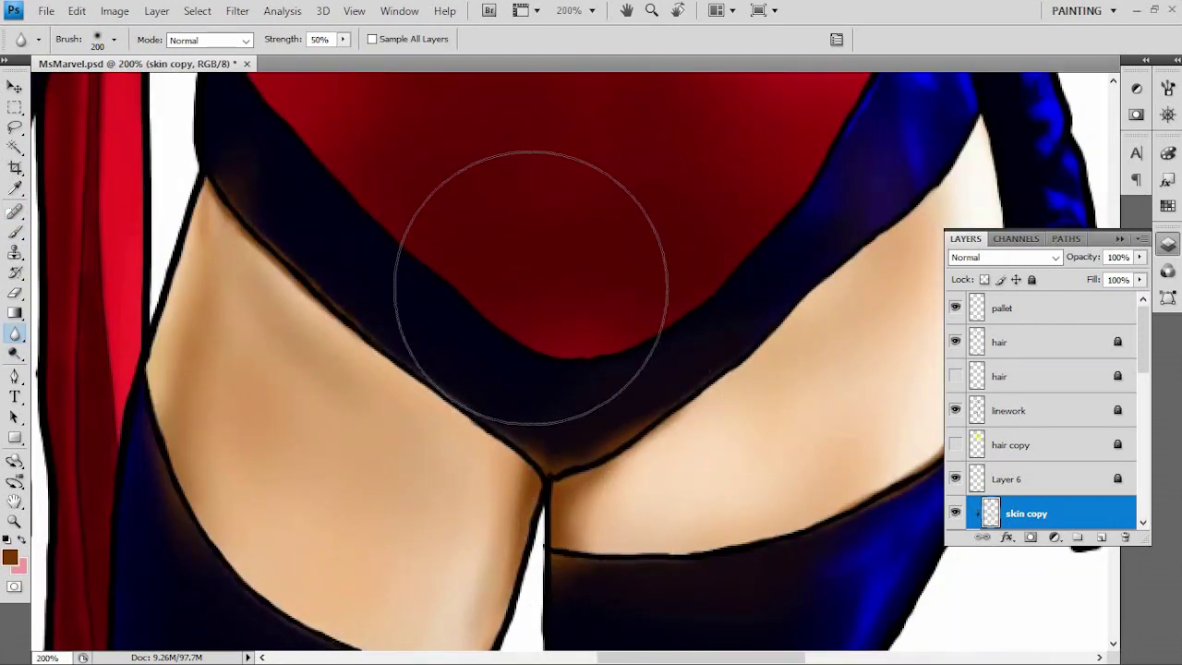
{"action": "key", "text": "ctrl+minus"}
{"action": "key", "text": "ctrl+minus"}
- Select the area outside the skin, erase the stray brown shading from the skin copy layer with a 900 px eraser, and return to the Brush tool
{"action": "scroll", "coordinate": [1043, 407], "scroll_direction": "down", "scroll_amount": 3}
{"action": "key", "text": "w"}
{"action": "left_click", "coordinate": [517, 379]}
{"action": "key", "text": "e"}
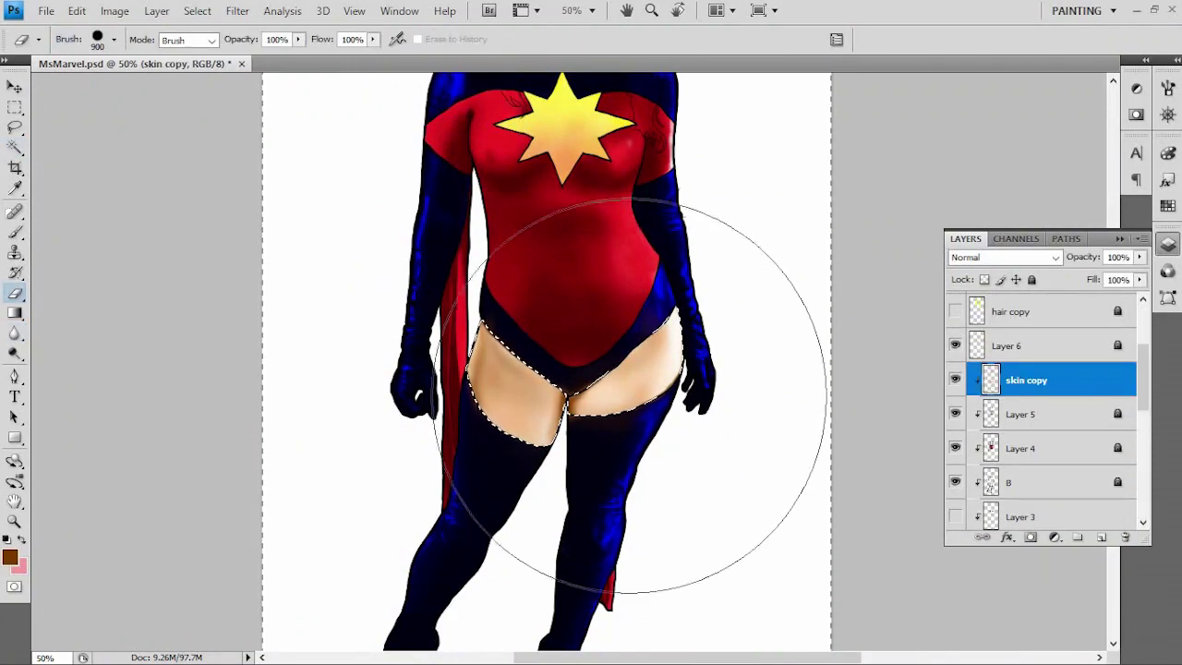
{"action": "key", "text": "ctrl+plus"}
{"action": "key", "text": "ctrl+plus"}
{"action": "key", "text": "ctrl+minus"}
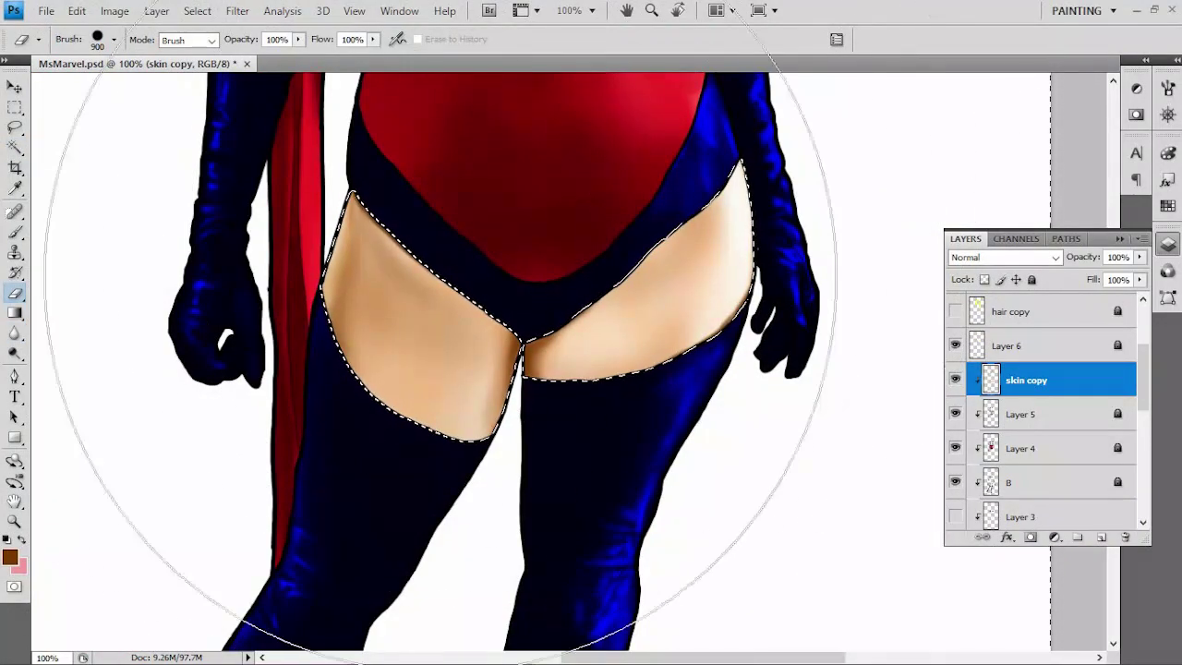
{"action": "scroll", "coordinate": [584, 210], "scroll_direction": "up", "scroll_amount": 10}
{"action": "key", "text": "b"}
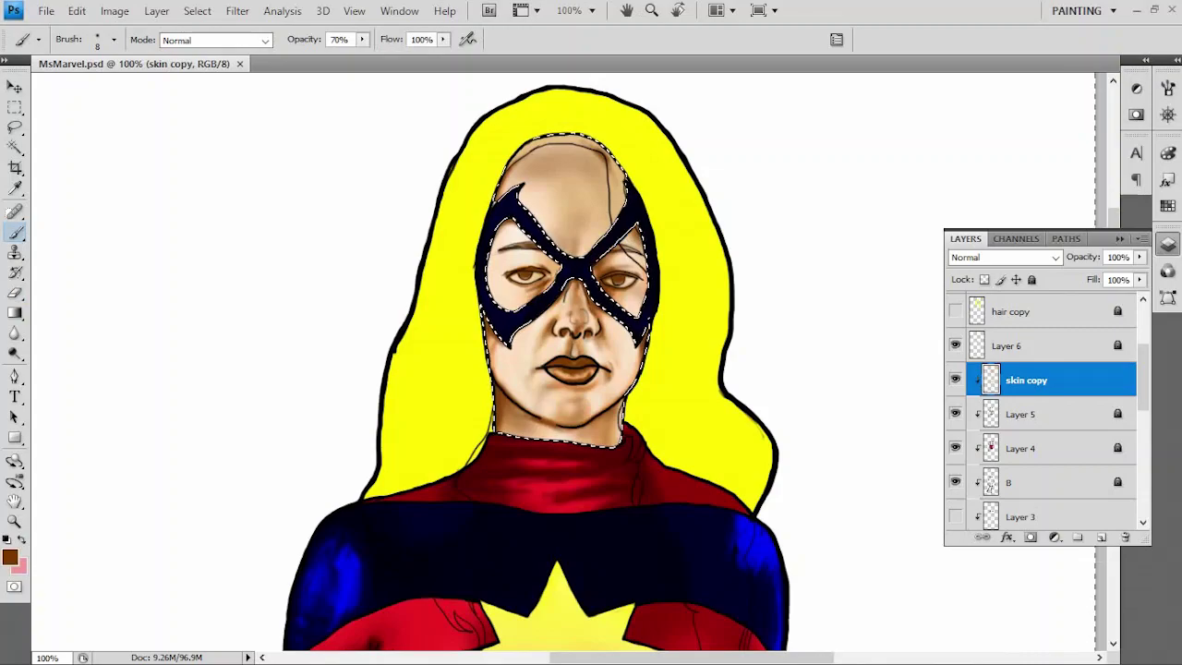